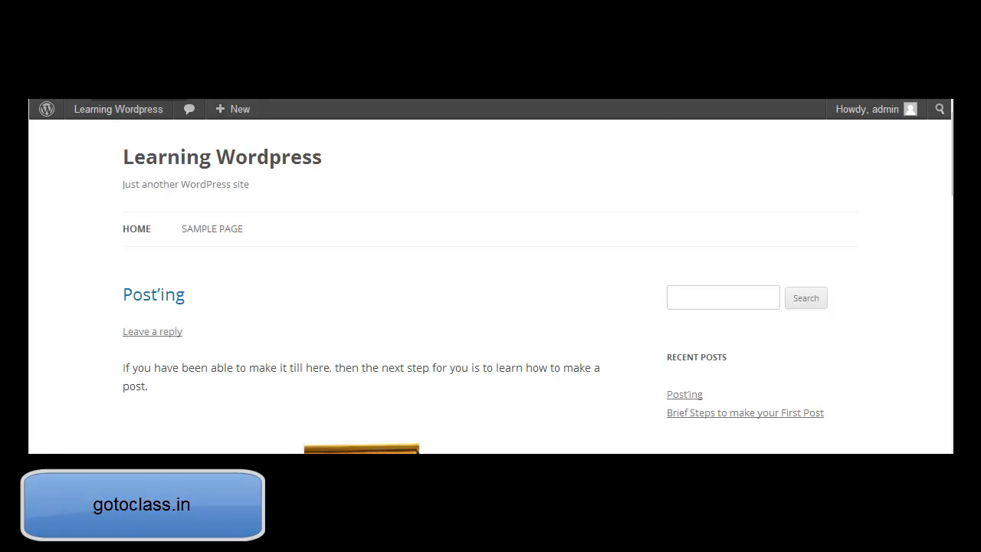
# - Open the live customizer for the Twenty Twelve theme and review the theme's description
pyautogui.moveTo(951, 165)
pyautogui.mouseDown()
pyautogui.moveTo(953, 337)
pyautogui.moveTo(943, 418)
pyautogui.moveTo(953, 163)
pyautogui.mouseUp()
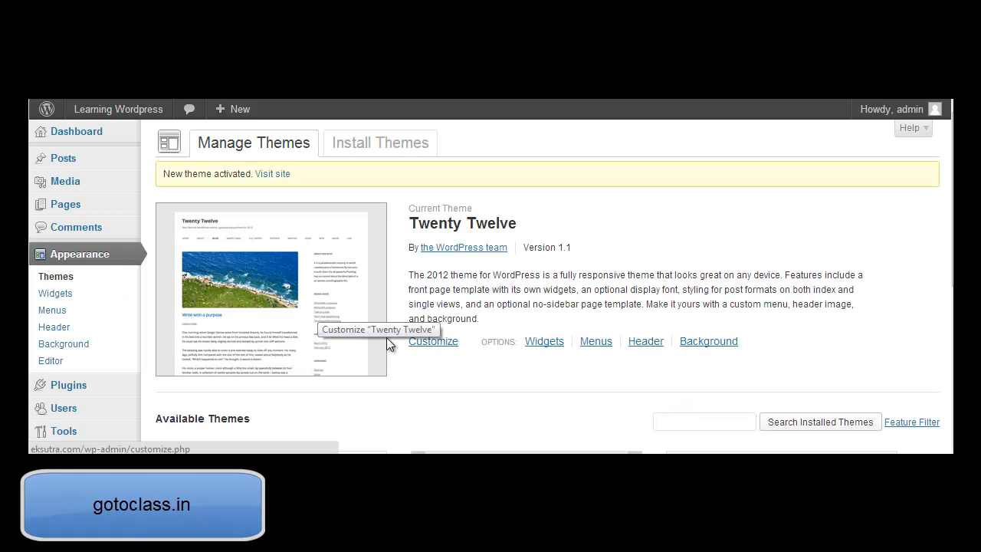
pyautogui.click(434, 342)
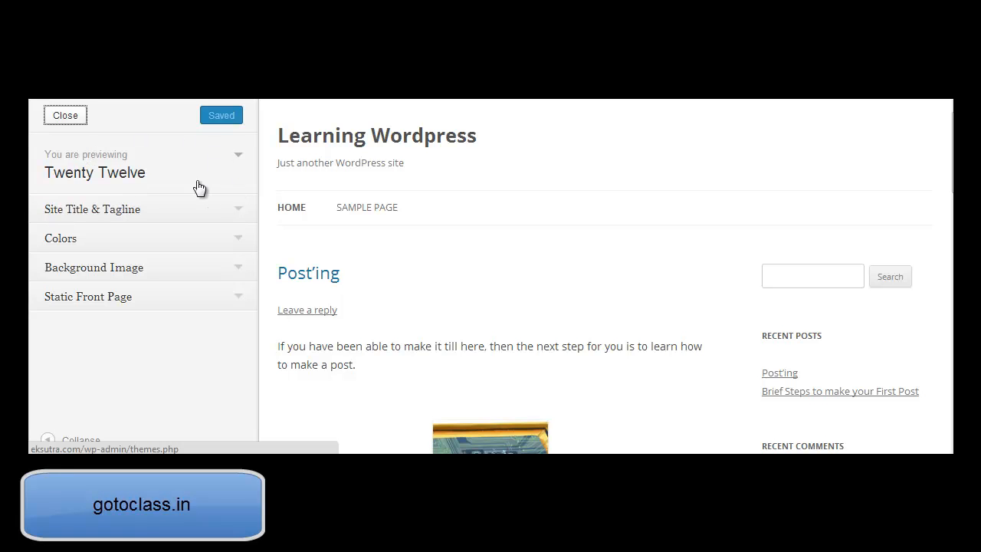
pyautogui.click(238, 157)
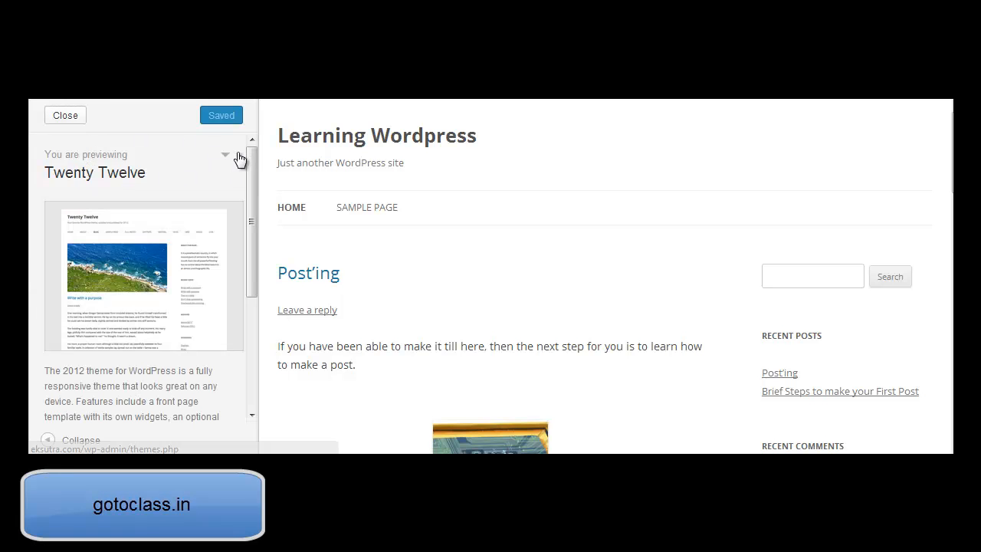
pyautogui.moveTo(250, 236); pyautogui.dragTo(242, 323)
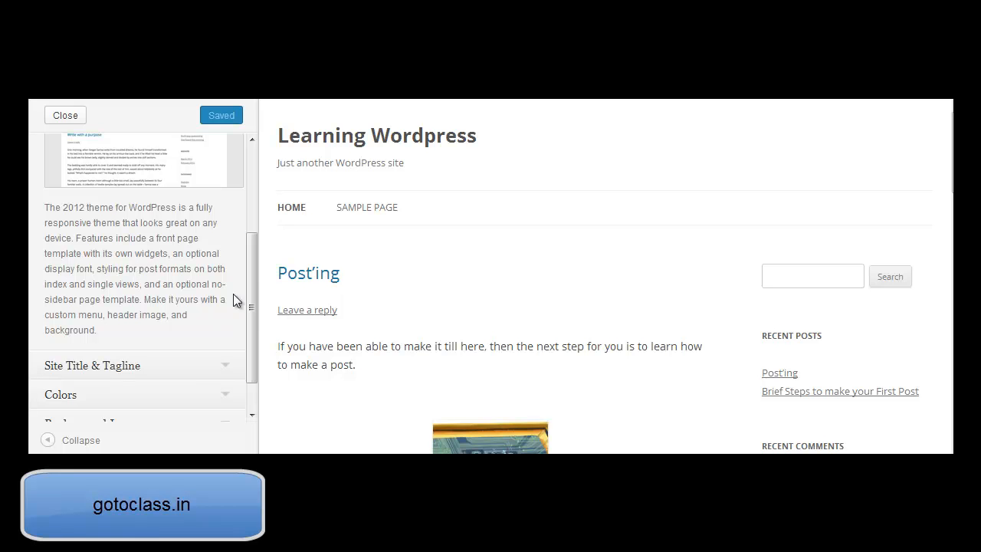
pyautogui.moveTo(249, 281); pyautogui.dragTo(245, 186)
pyautogui.click(229, 166)
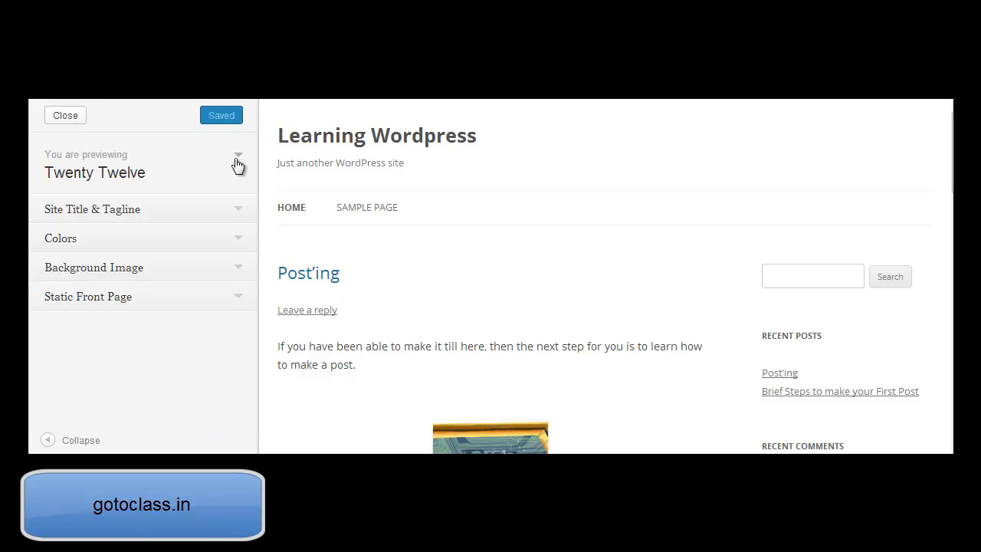
# - Change the site title to "Learning Web Designing"
pyautogui.click(234, 211)
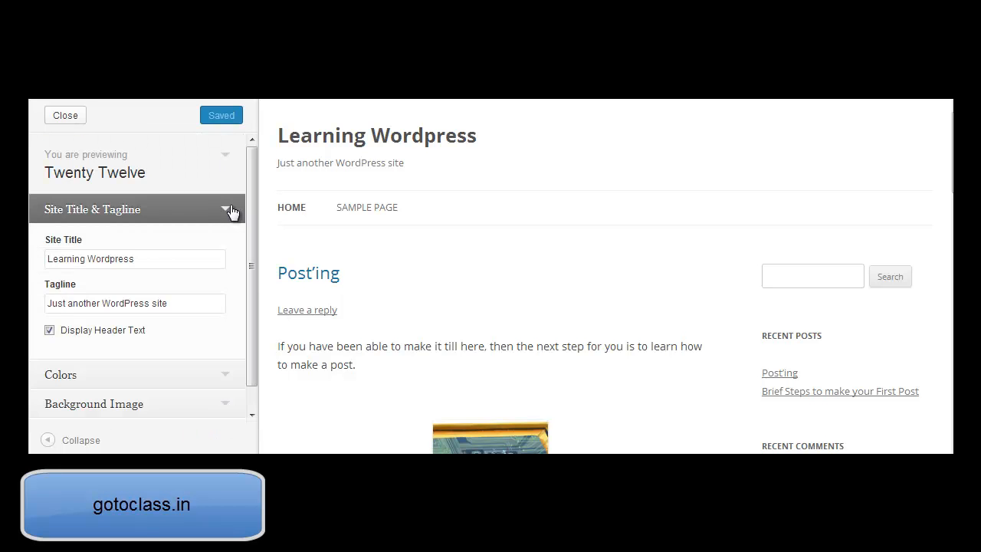
pyautogui.click(169, 259)
pyautogui.press('BackSpace')
pyautogui.press('BackSpace')
pyautogui.press('BackSpace')
pyautogui.press('BackSpace')
pyautogui.press('BackSpace')
pyautogui.press('BackSpace')
pyautogui.press('BackSpace')
pyautogui.press('BackSpace')
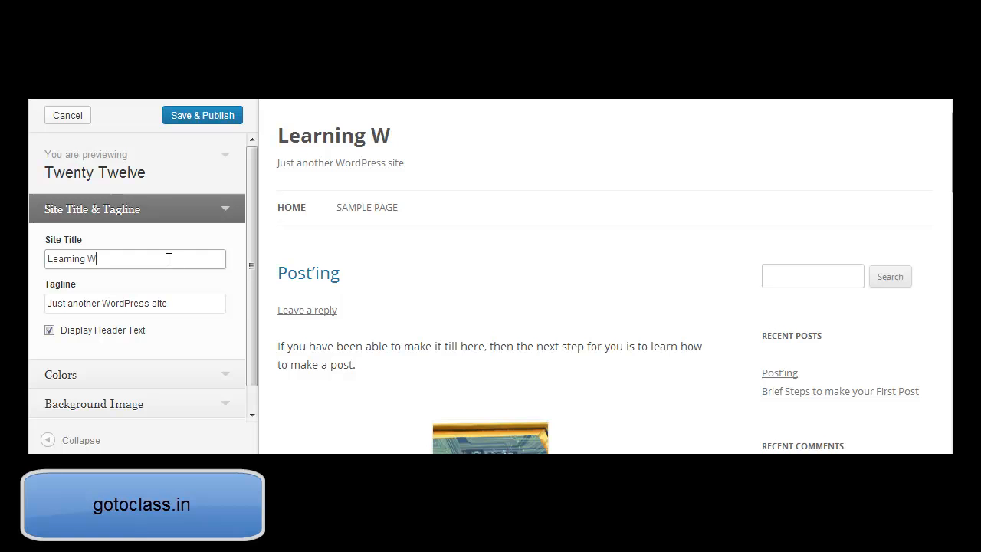
pyautogui.write('eb Designing')
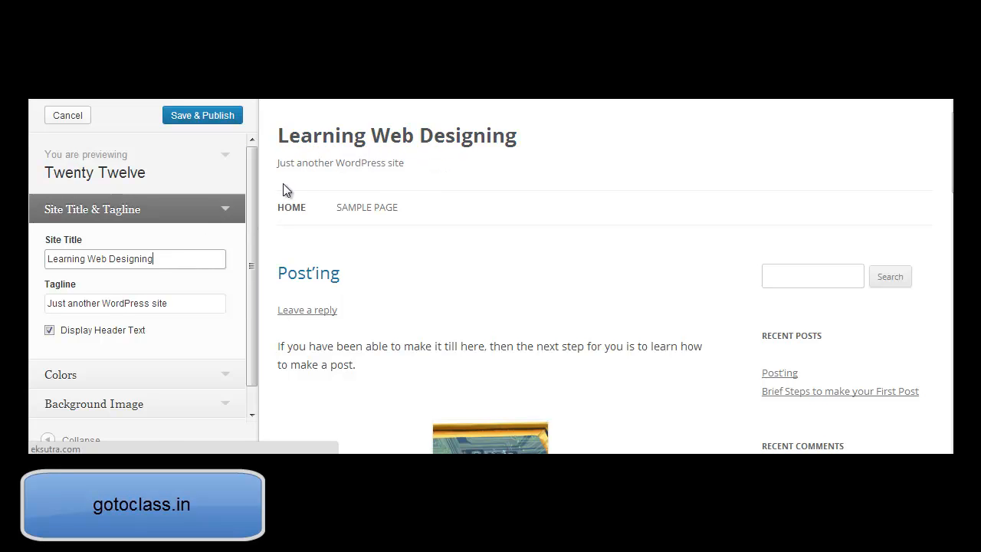
# - Replace the site tagline with "Not just another Website Tutorial"
pyautogui.click(181, 305)
pyautogui.press('BackSpace')
pyautogui.press('BackSpace')
pyautogui.press('BackSpace')
pyautogui.press('BackSpace')
pyautogui.press('BackSpace')
pyautogui.press('BackSpace')
pyautogui.press('BackSpace')
pyautogui.press('BackSpace')
pyautogui.press('BackSpace')
pyautogui.press('BackSpace')
pyautogui.press('BackSpace')
pyautogui.press('BackSpace')
pyautogui.press('BackSpace')
pyautogui.press('BackSpace')
pyautogui.press('BackSpace')
pyautogui.press('BackSpace')
pyautogui.press('BackSpace')
pyautogui.press('BackSpace')
pyautogui.press('BackSpace')
pyautogui.press('BackSpace')
pyautogui.press('BackSpace')
pyautogui.press('BackSpace')
pyautogui.press('BackSpace')
pyautogui.press('BackSpace')
pyautogui.press('BackSpace')
pyautogui.press('BackSpace')
pyautogui.press('BackSpace')
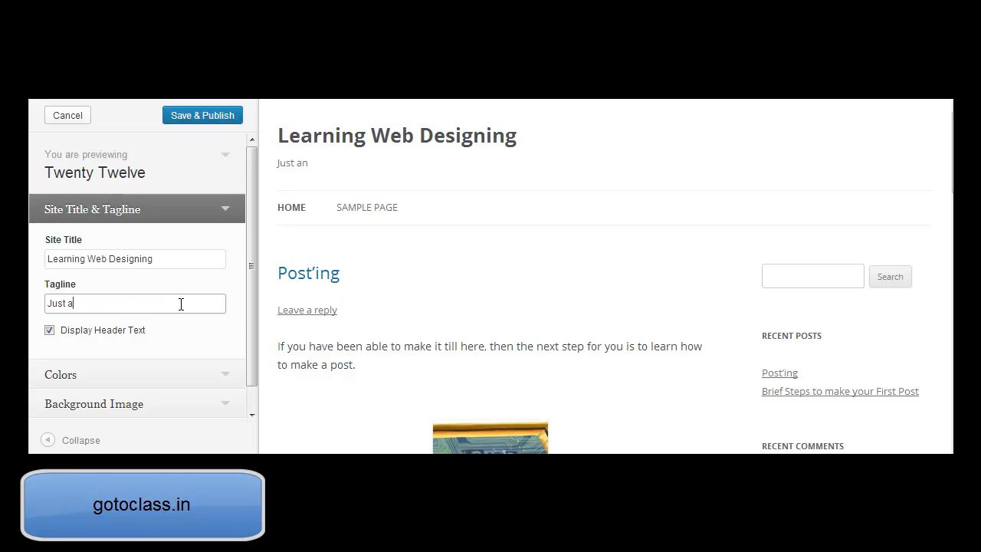
pyautogui.write('Not just anothe')
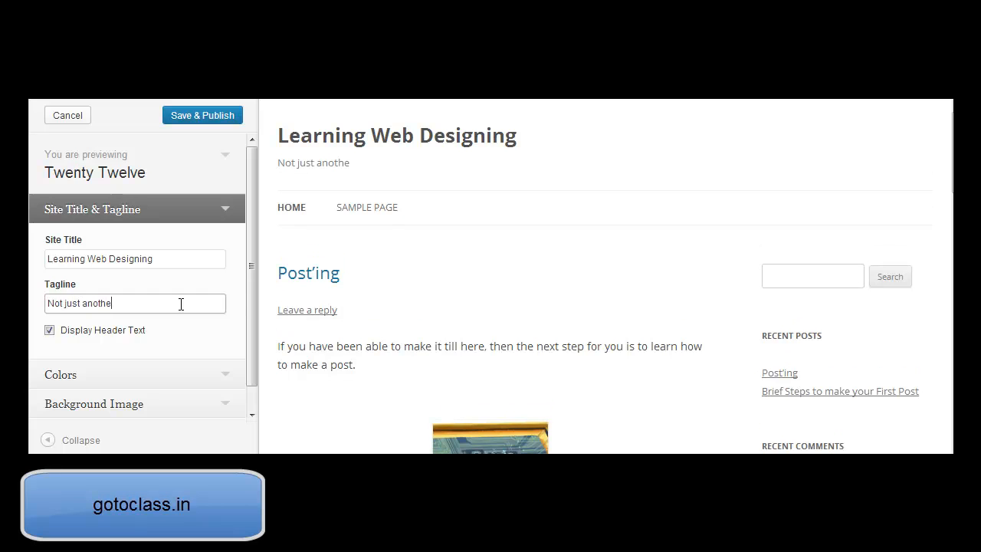
pyautogui.write('r Website Tutorial')
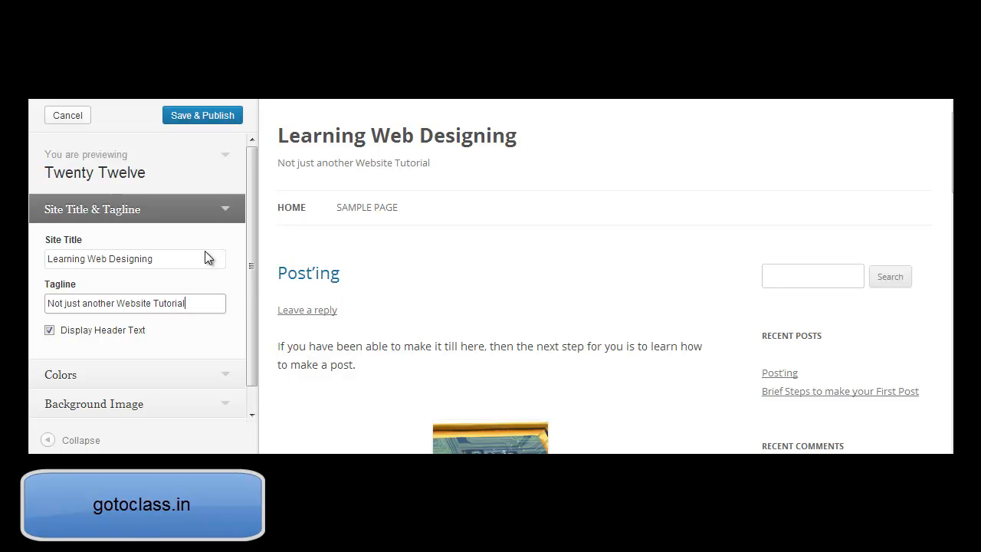
# - Preview the site with the header text hidden, toggling its display off and back on twice
pyautogui.click(49, 332)
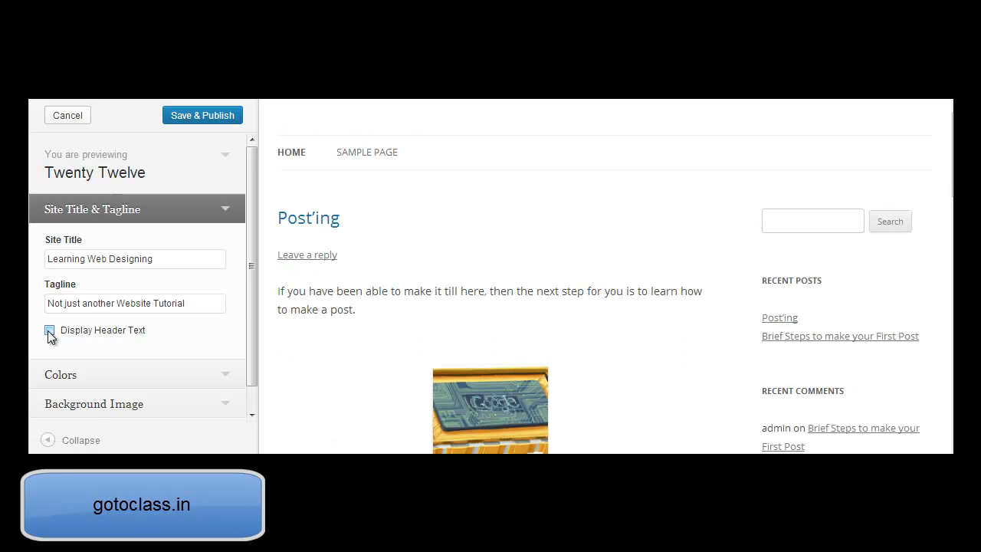
pyautogui.click(49, 331)
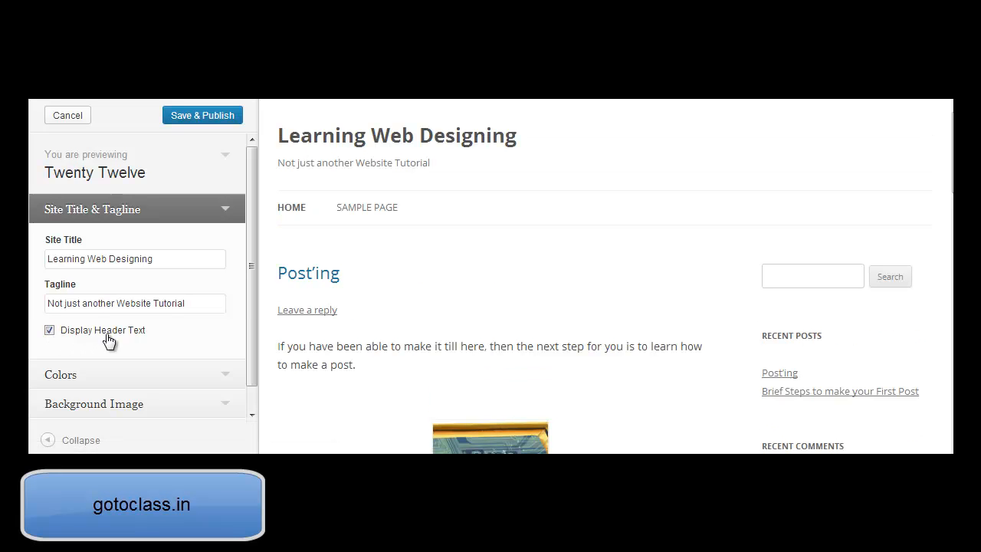
pyautogui.click(46, 330)
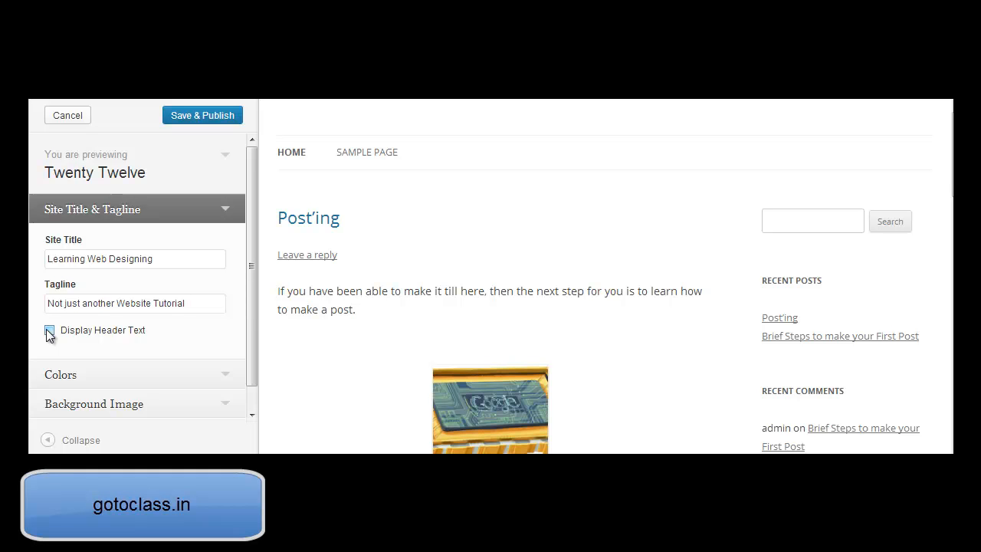
pyautogui.click(46, 330)
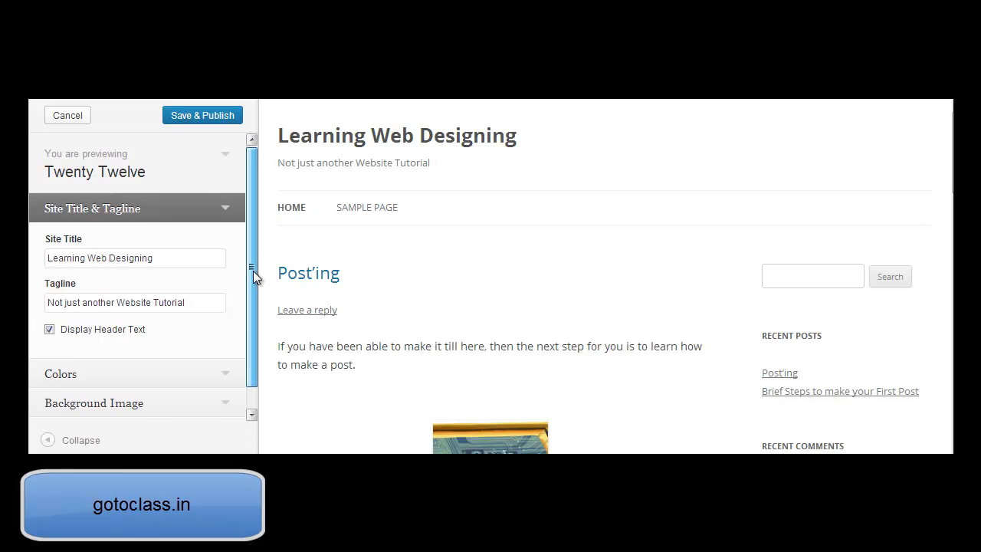
# - Set the header text color to the preset yellow, #eeee22
pyautogui.scroll(-1, 253, 270)
pyautogui.click(221, 349)
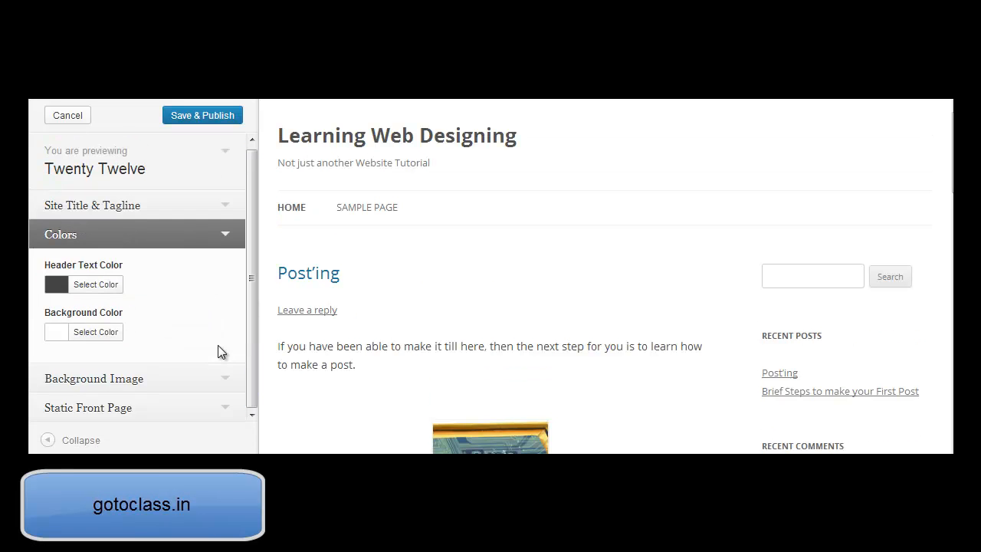
pyautogui.click(85, 291)
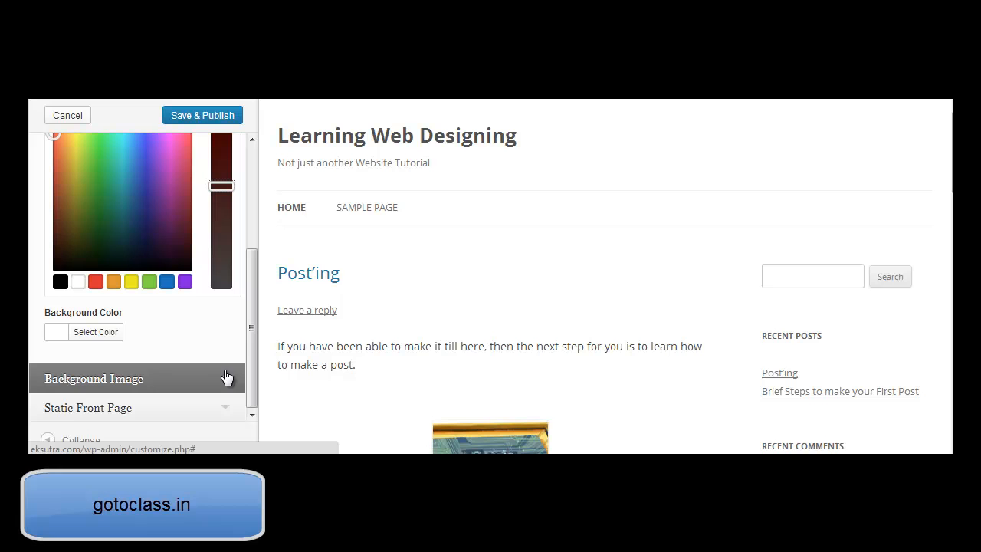
pyautogui.click(131, 282)
pyautogui.scroll(3, 133, 284)
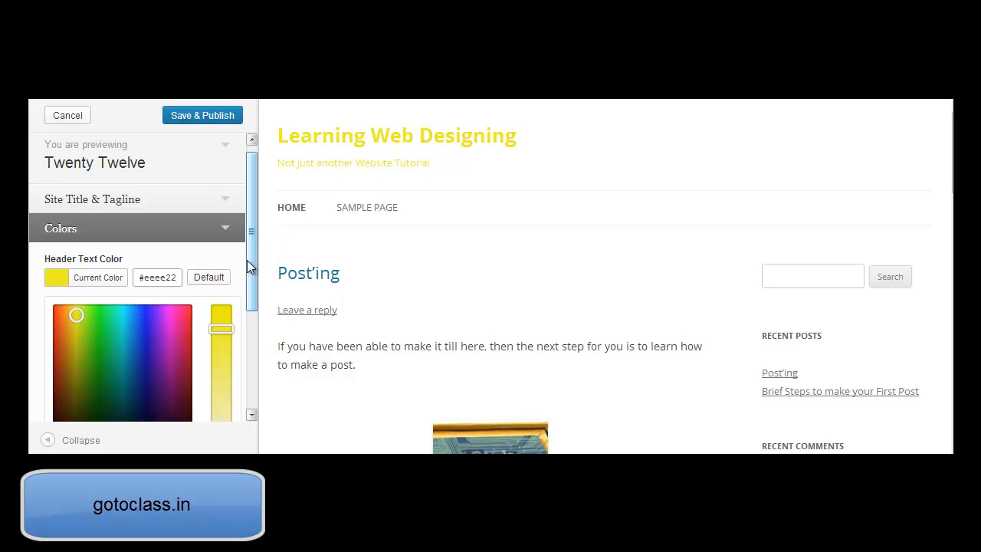
# - Set the site's background color to the preset green, #81d742, and collapse the color settings
pyautogui.moveTo(252, 247); pyautogui.dragTo(248, 330)
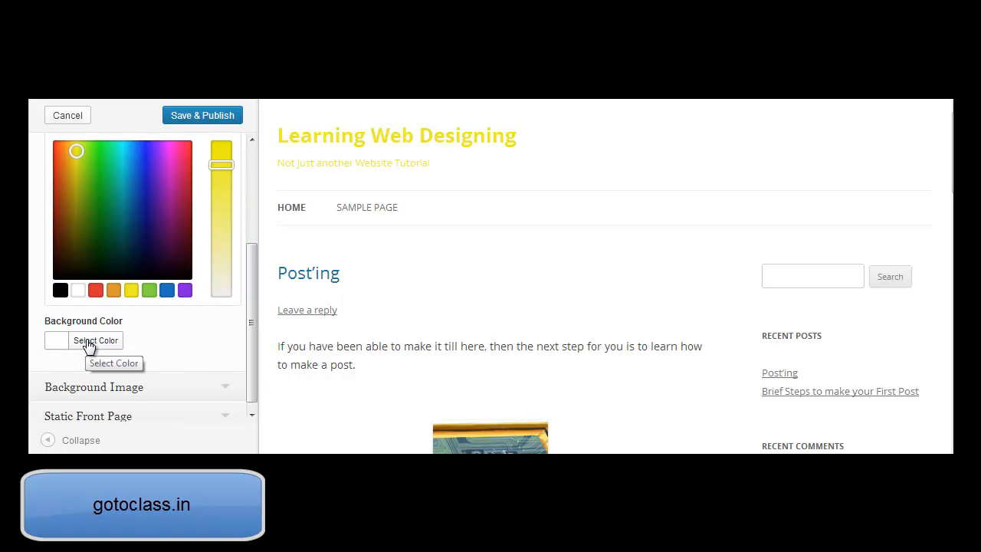
pyautogui.click(87, 346)
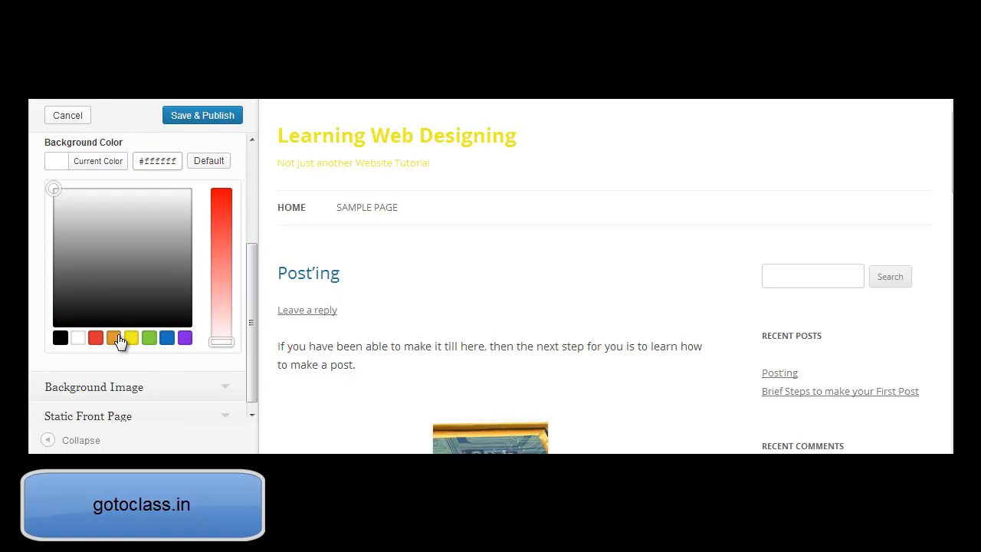
pyautogui.click(149, 338)
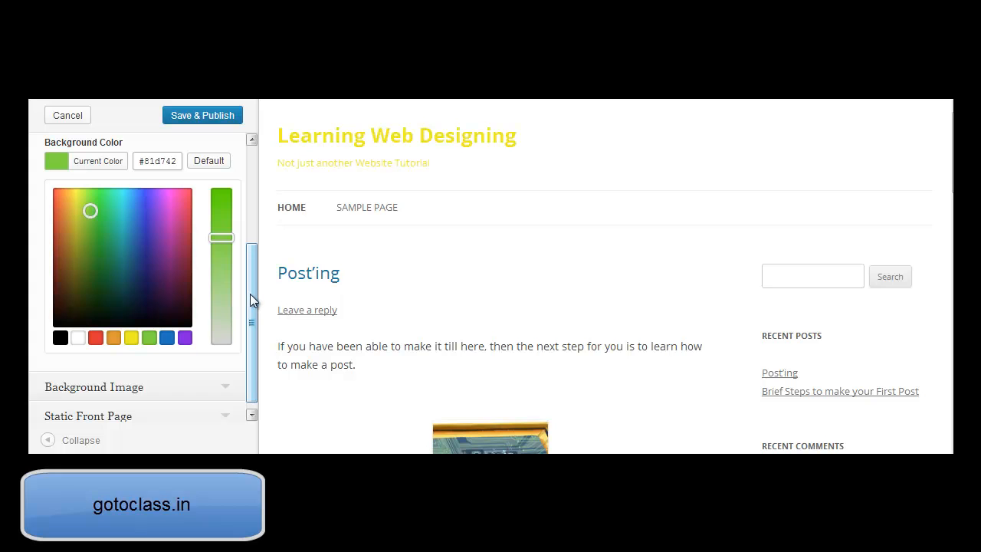
pyautogui.moveTo(251, 293); pyautogui.dragTo(251, 329)
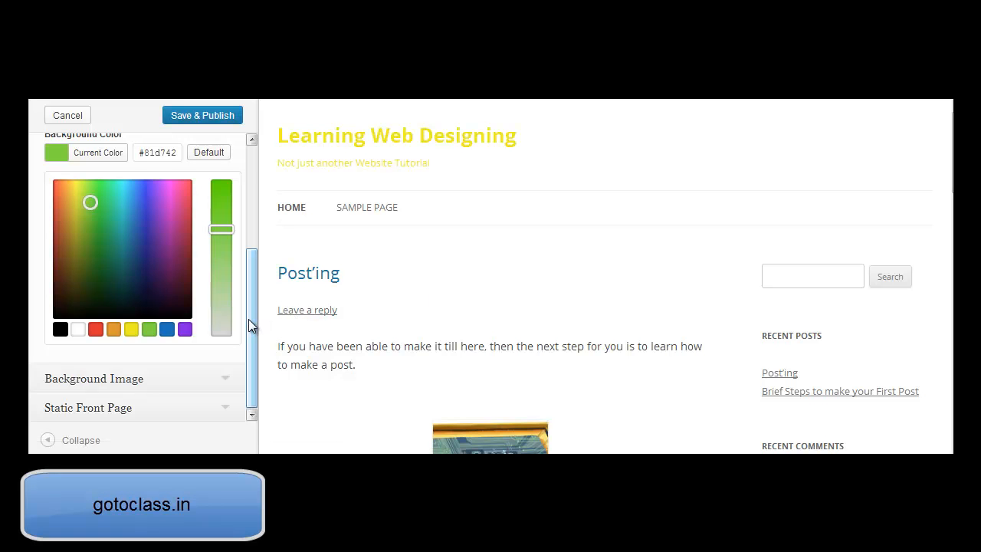
pyautogui.moveTo(253, 261); pyautogui.dragTo(255, 193)
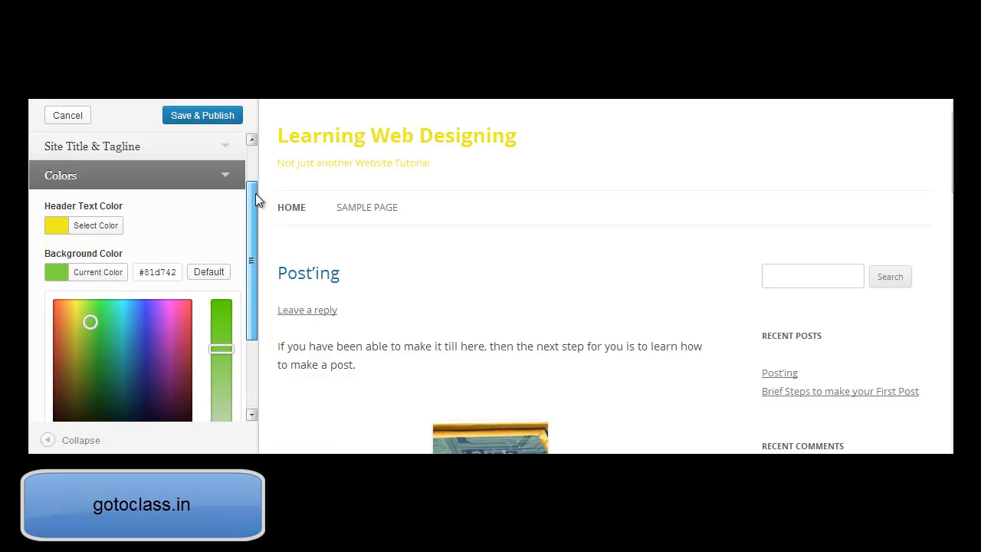
pyautogui.click(230, 176)
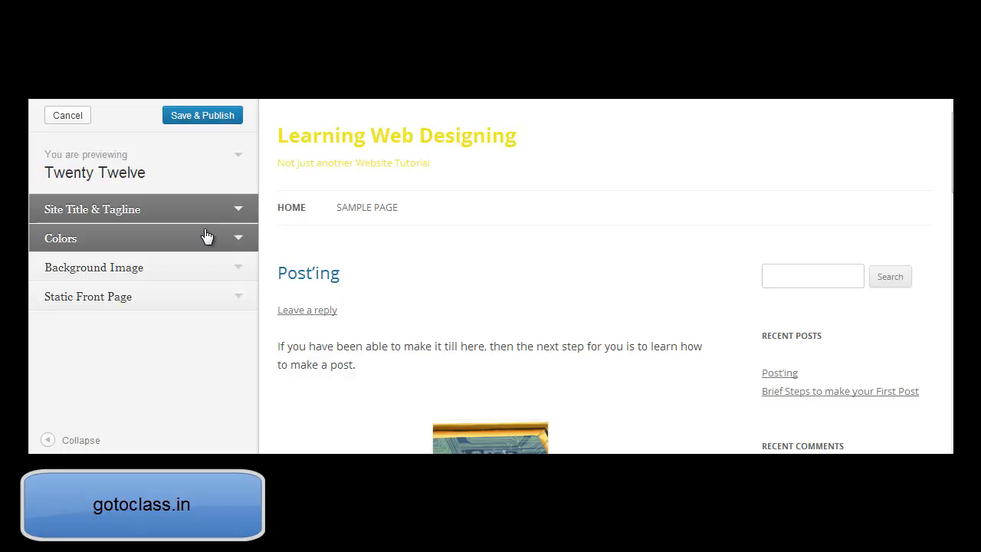
# - Upload the Lighthouse picture from the Sample Pictures folder as the site's background image
pyautogui.click(240, 273)
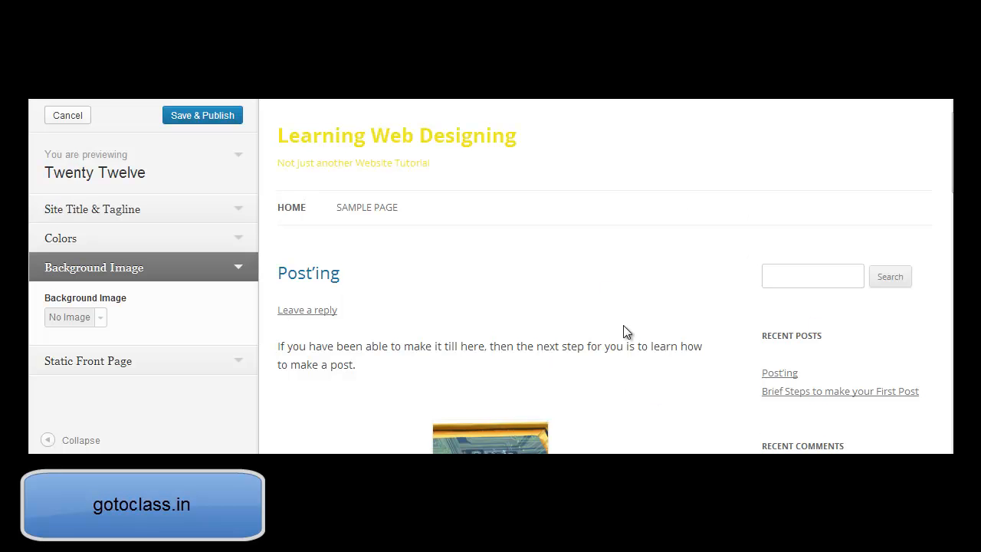
pyautogui.click(98, 319)
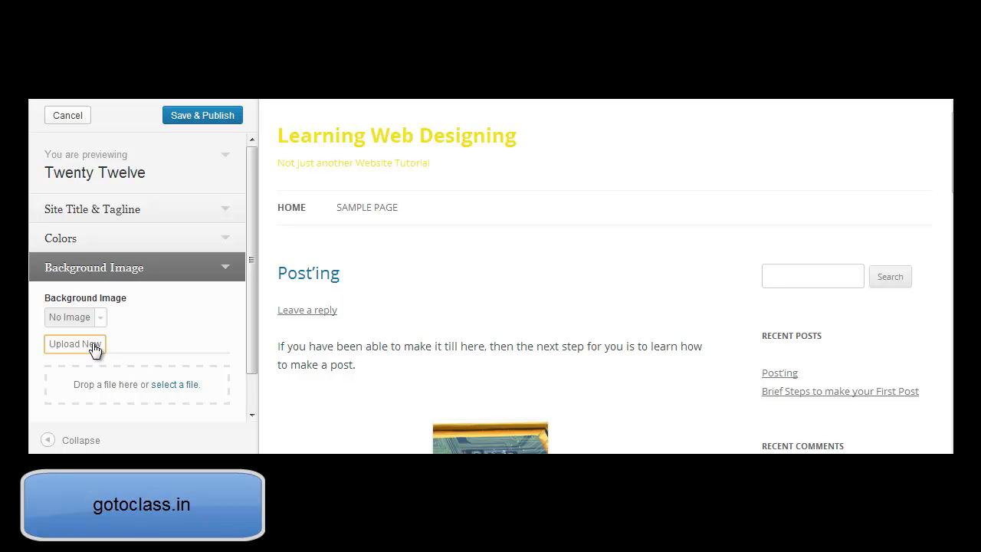
pyautogui.click(173, 387)
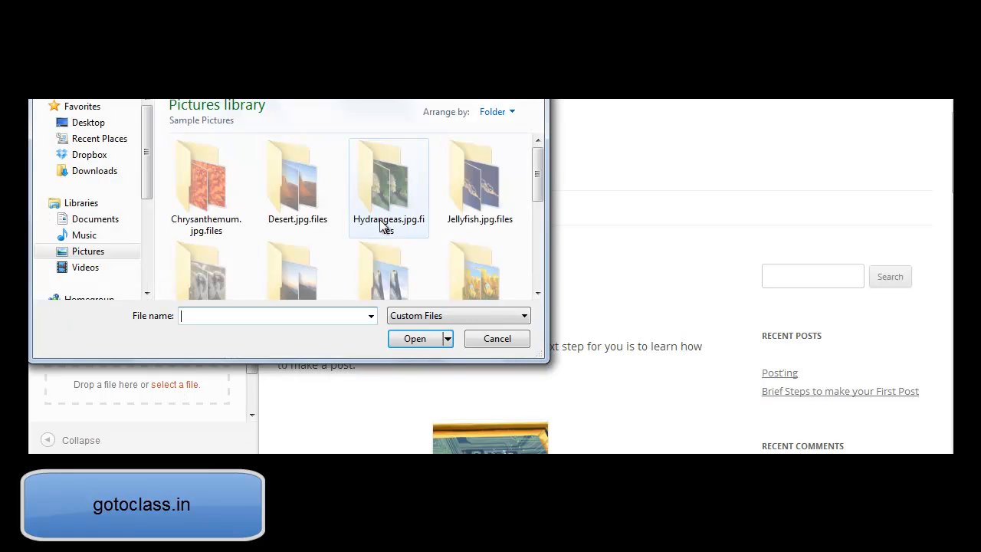
pyautogui.click(486, 344)
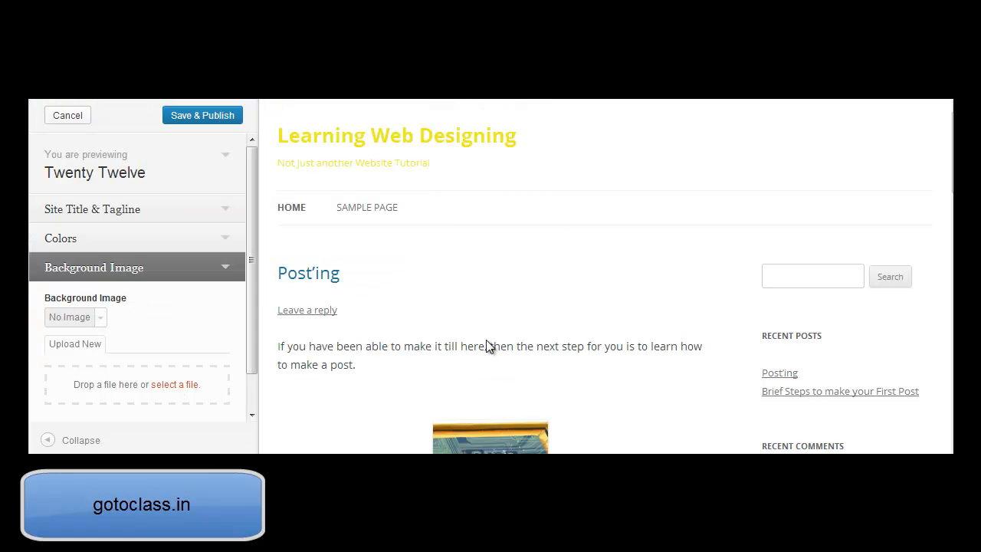
pyautogui.click(184, 383)
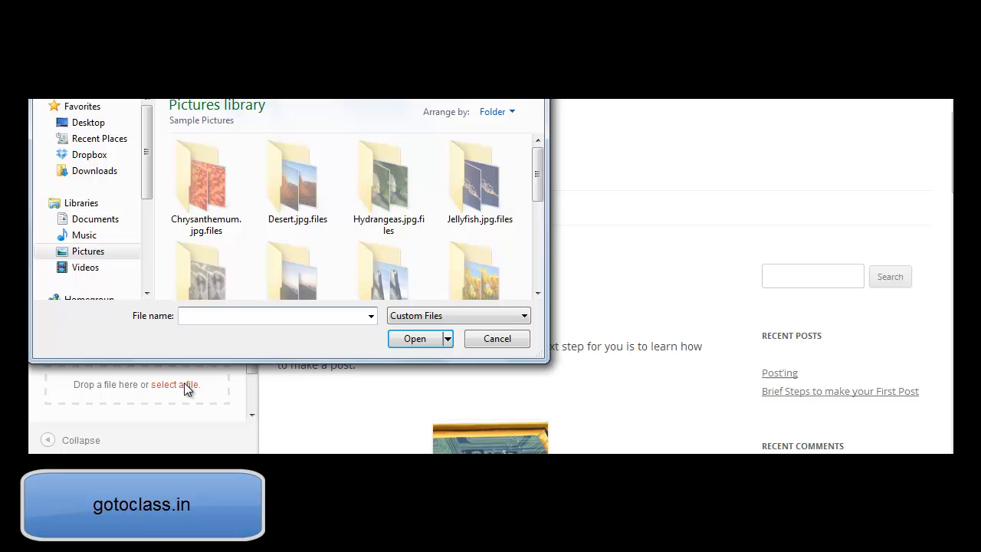
pyautogui.click(539, 272)
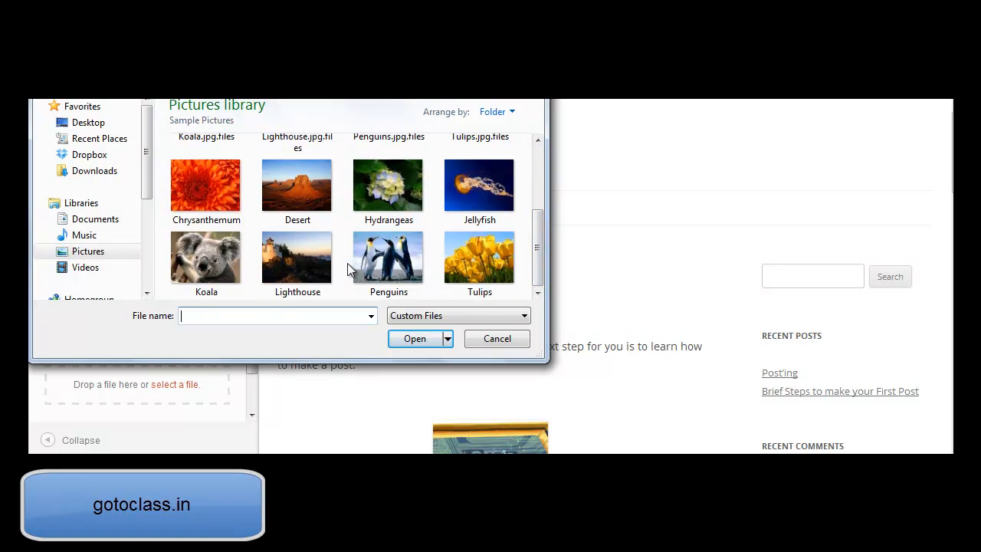
pyautogui.doubleClick(310, 262)
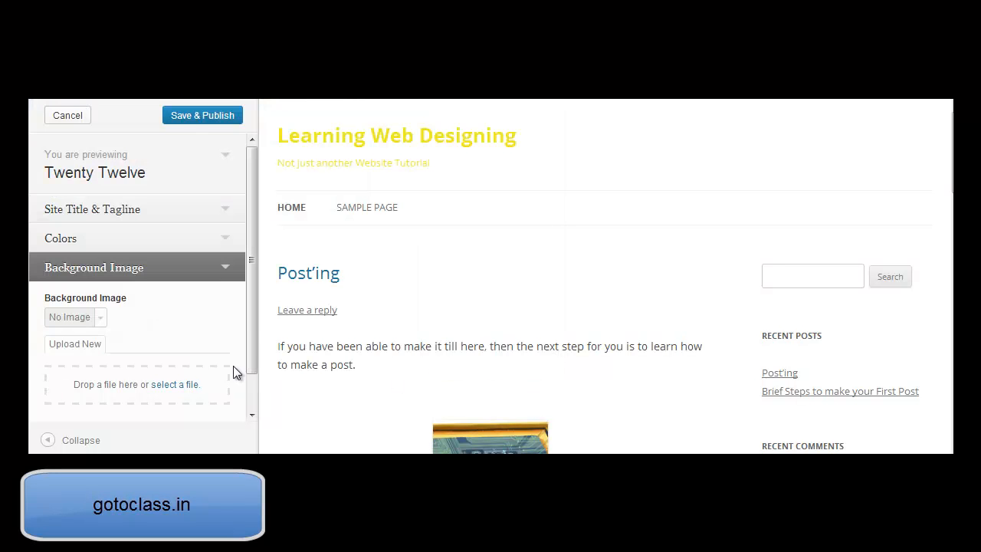
# - Review the static front page options for what the front page displays
pyautogui.moveTo(251, 323); pyautogui.dragTo(249, 367)
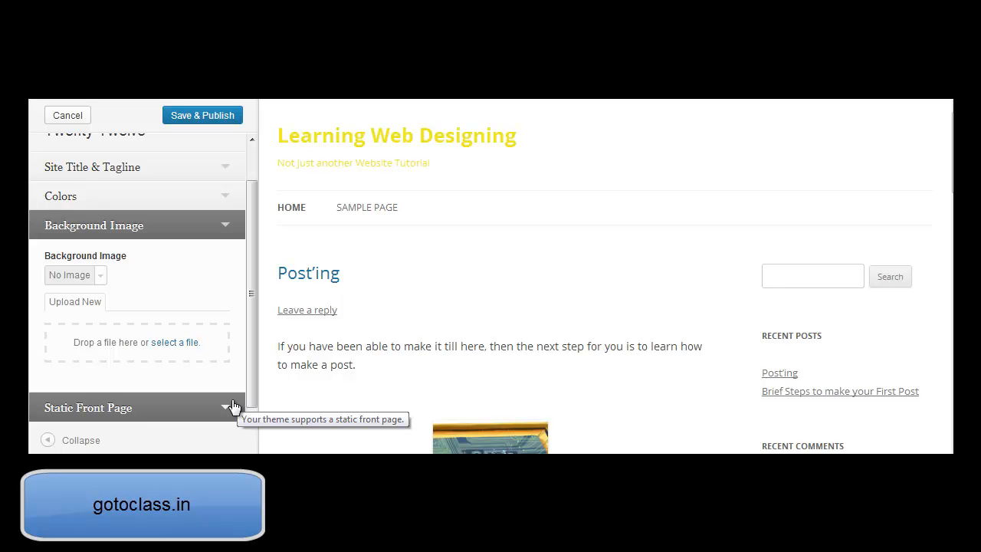
pyautogui.click(238, 401)
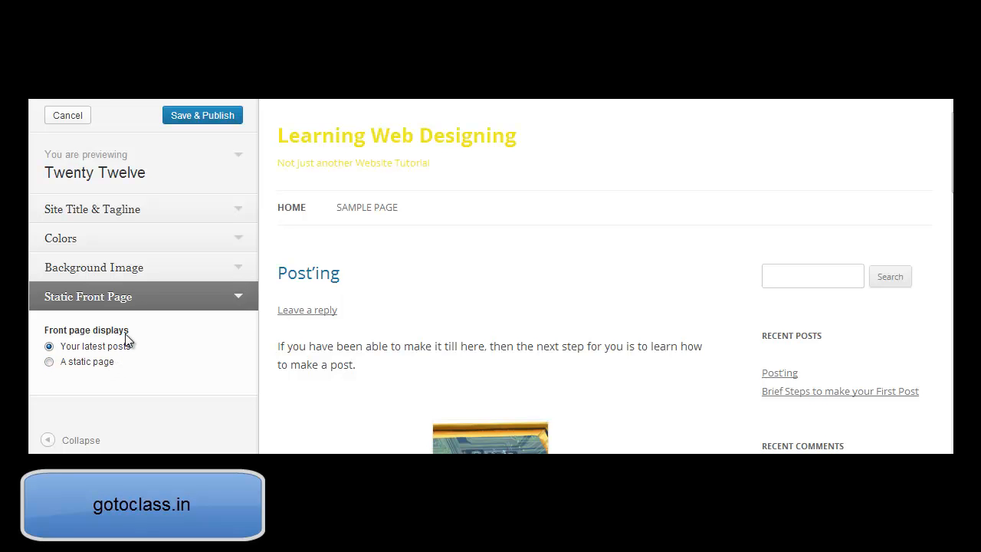
# - Replace the site's background image by uploading the Lighthouse picture from Sample Pictures again
pyautogui.click(240, 276)
pyautogui.click(182, 385)
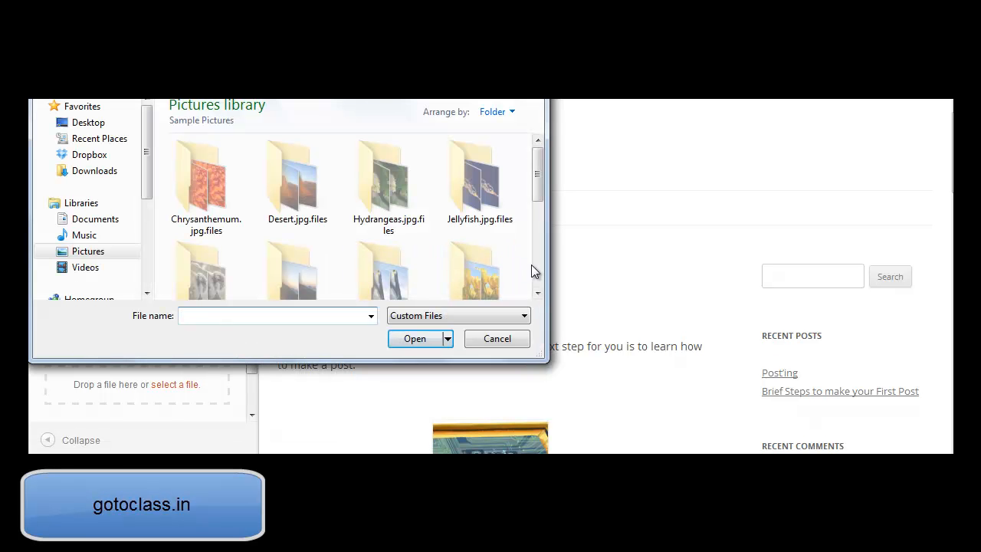
pyautogui.scroll(-2, 532, 268)
pyautogui.scroll(-1, 539, 265)
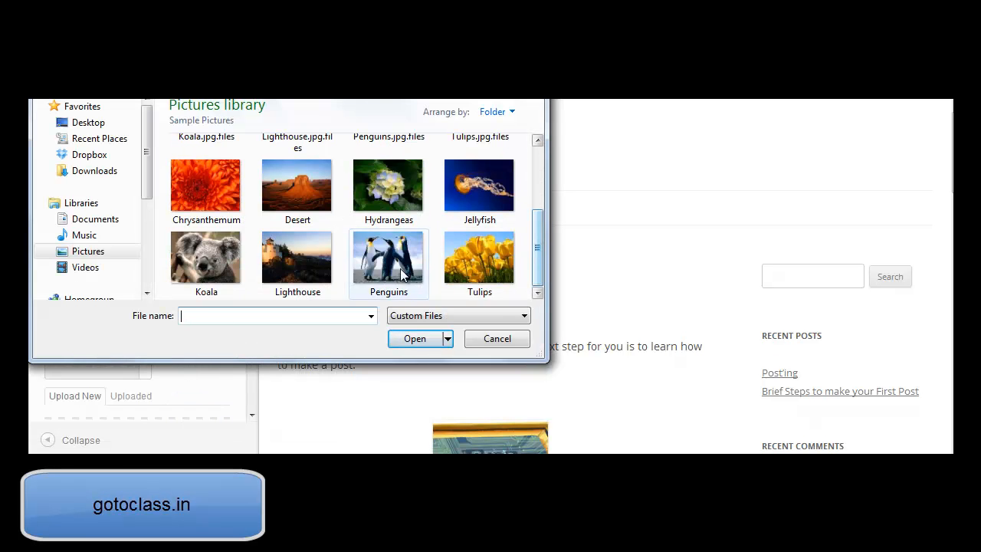
pyautogui.doubleClick(313, 257)
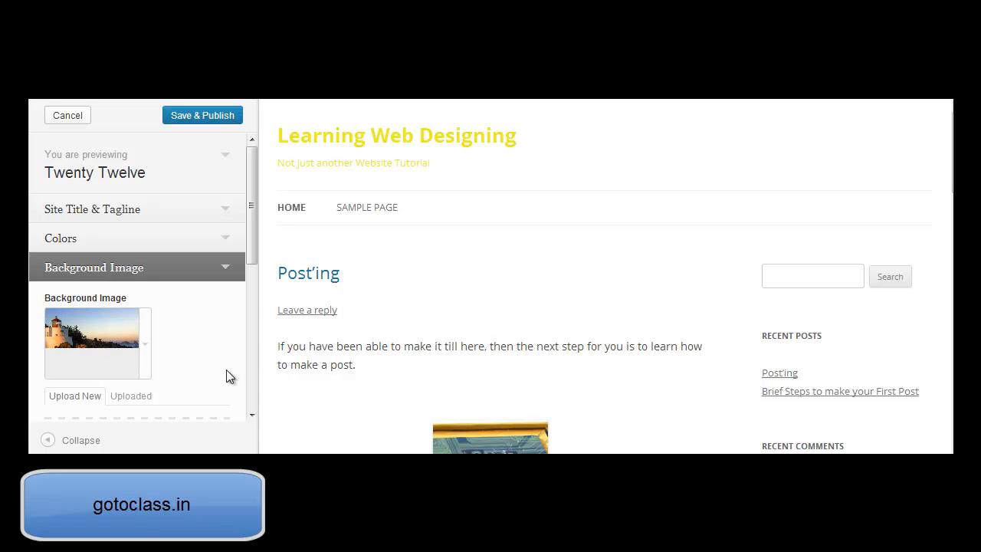
# - Set the background image's repeat option to No Repeat and its position to Center
pyautogui.moveTo(252, 252); pyautogui.dragTo(244, 348)
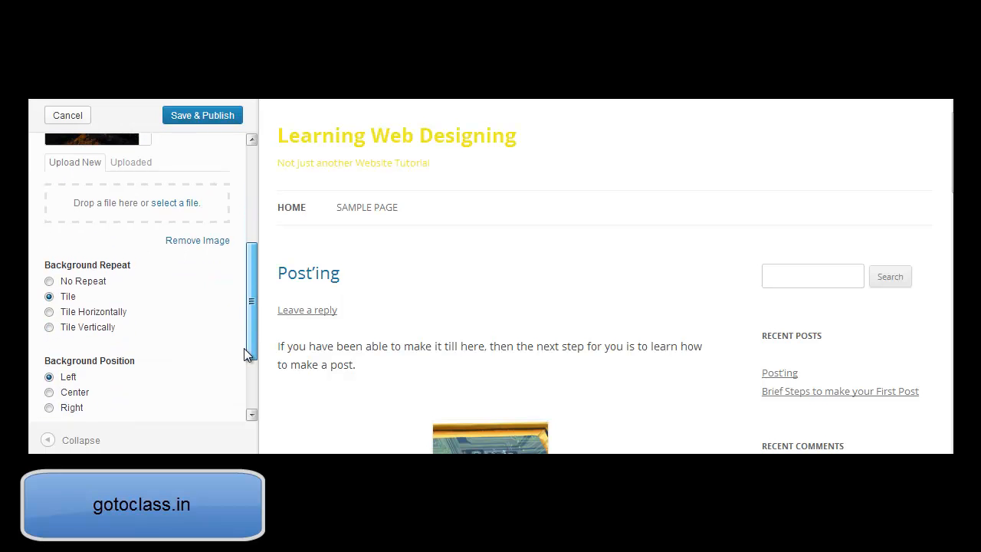
pyautogui.click(49, 281)
pyautogui.moveTo(253, 288); pyautogui.dragTo(252, 322)
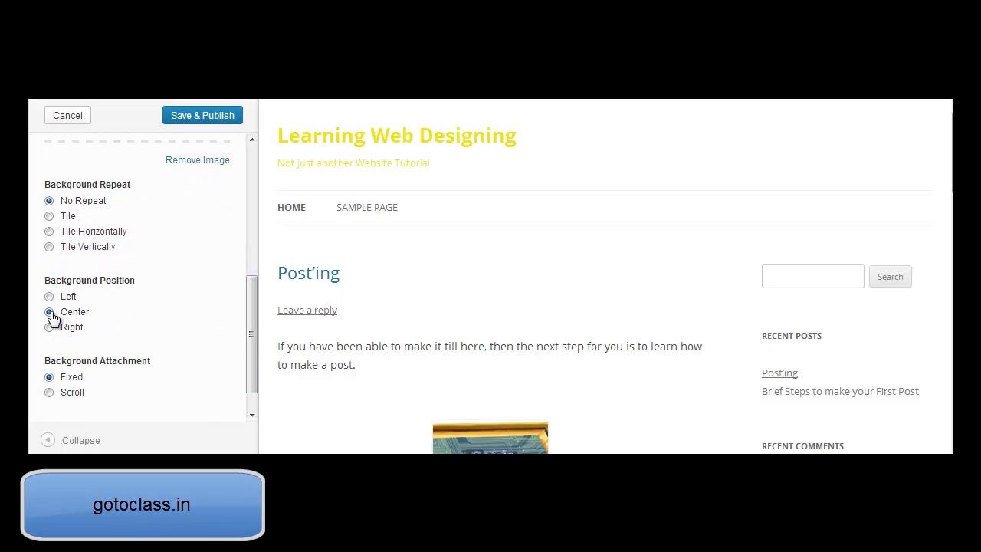
pyautogui.moveTo(254, 368); pyautogui.dragTo(266, 201)
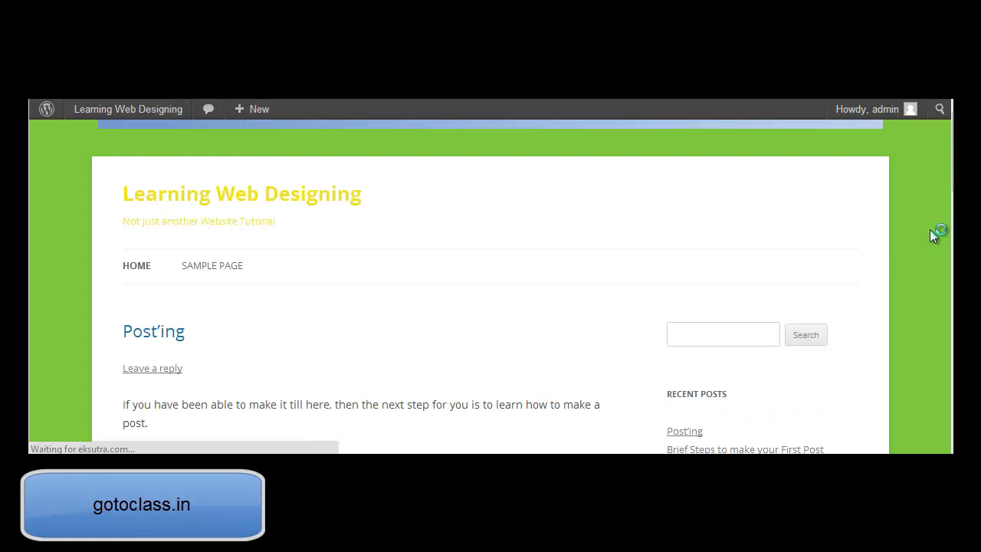
# - Examine the live site's home page from header to footer to check the title, colors and background image
pyautogui.moveTo(951, 163); pyautogui.dragTo(949, 129)
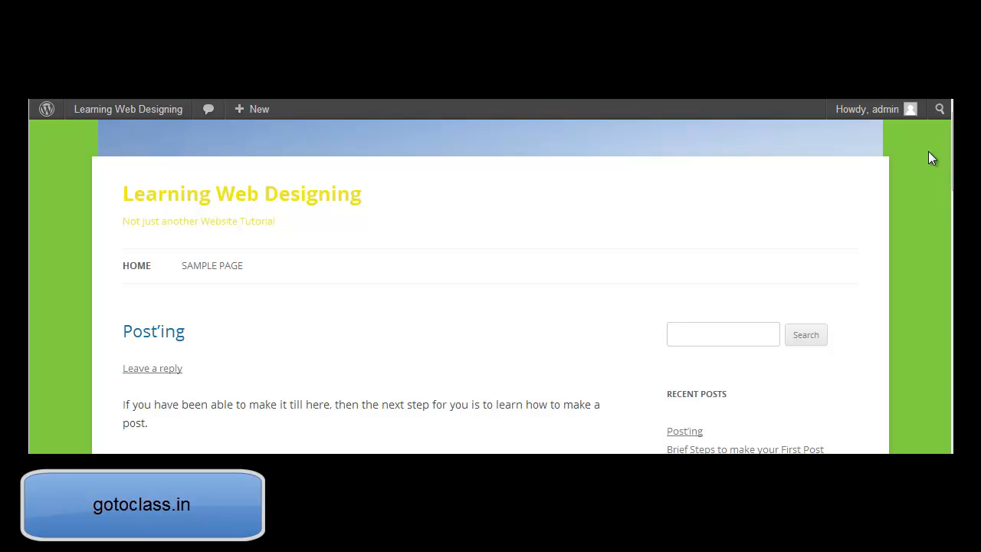
pyautogui.scroll(-10, 491, 286)
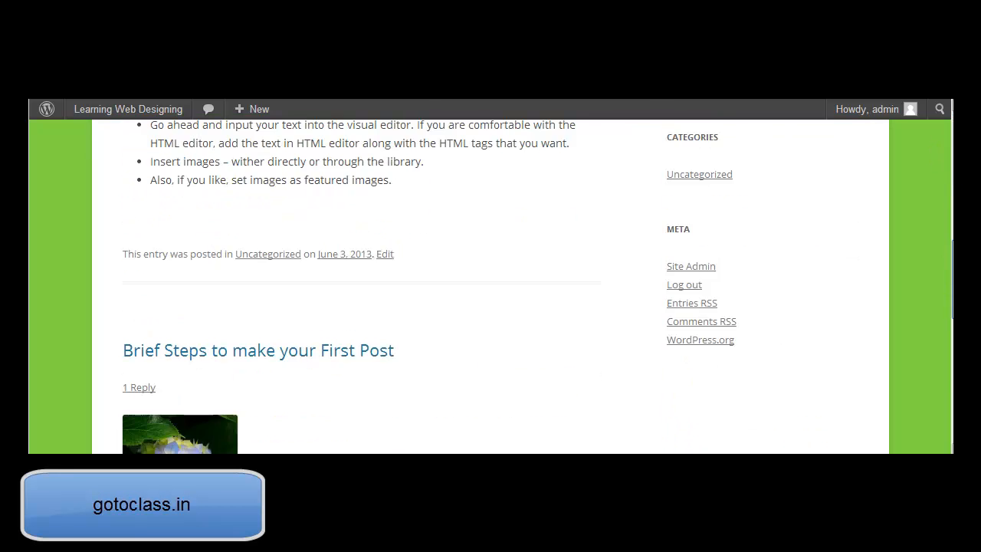
pyautogui.scroll(-3, 924, 361)
pyautogui.moveTo(949, 360); pyautogui.dragTo(949, 395)
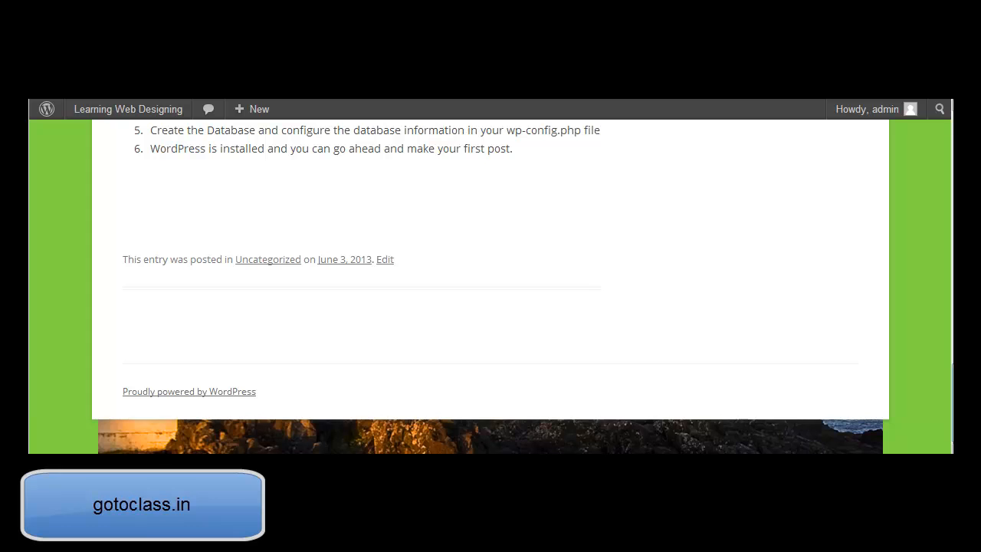
pyautogui.scroll(15, 939, 177)
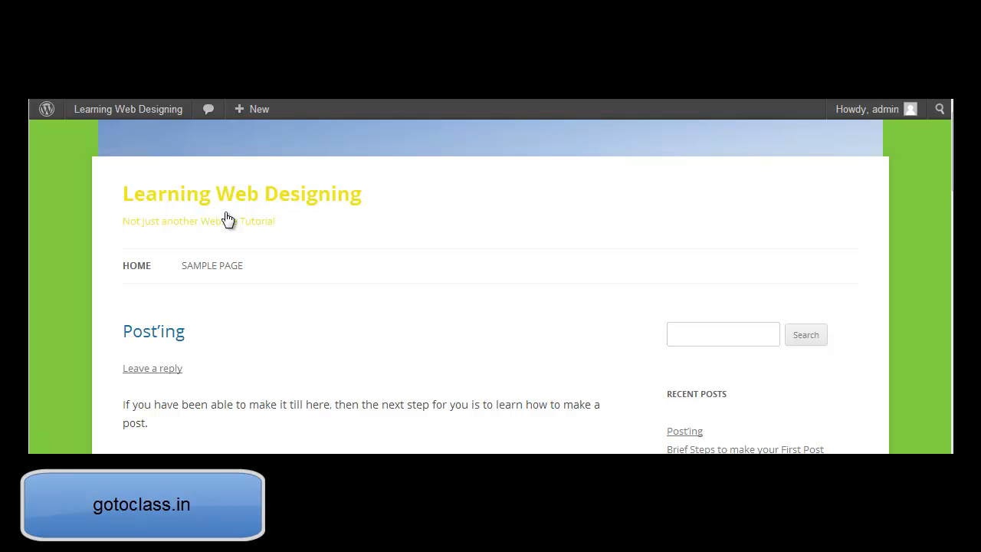
pyautogui.scroll(-15, 491, 286)
pyautogui.scroll(5, 490, 286)
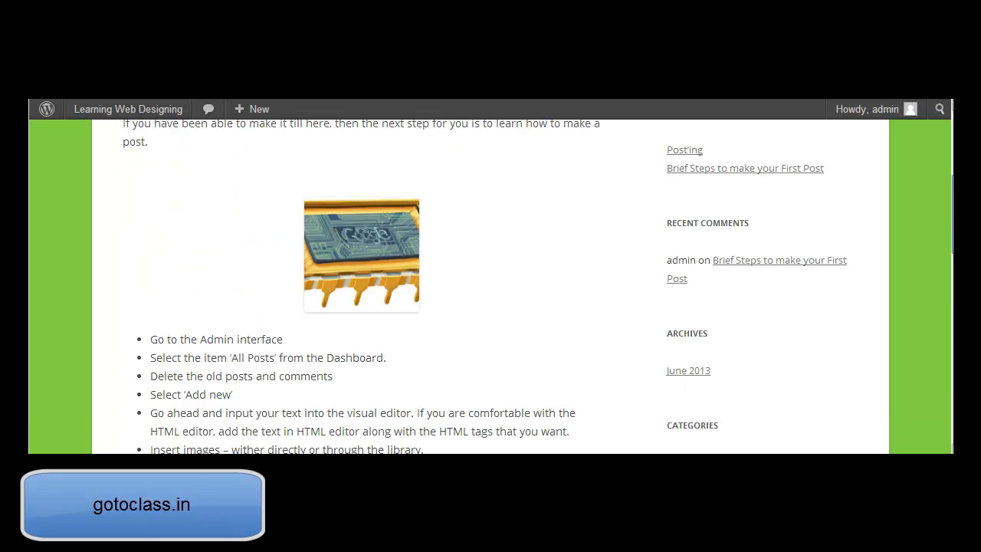
pyautogui.scroll(10, 491, 287)
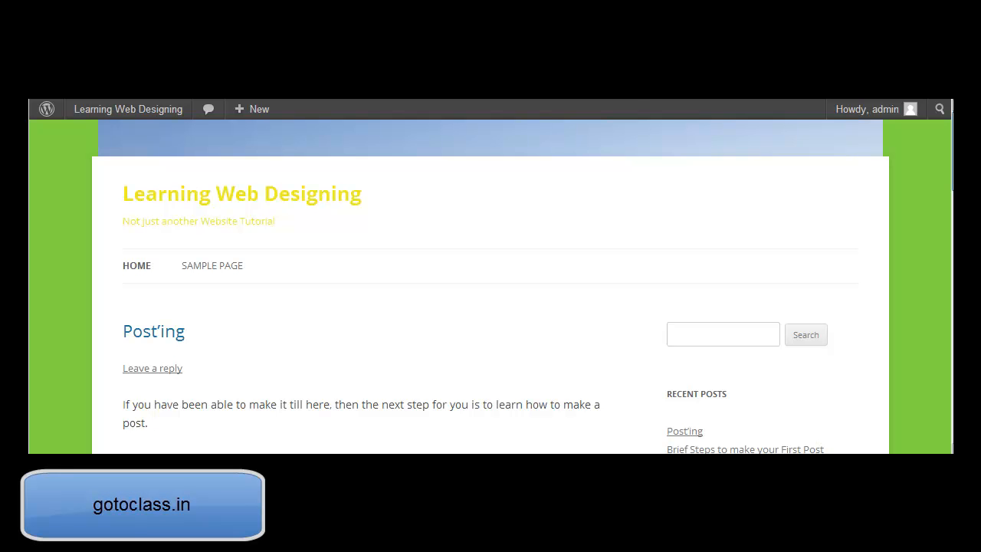
pyautogui.scroll(-10, 491, 287)
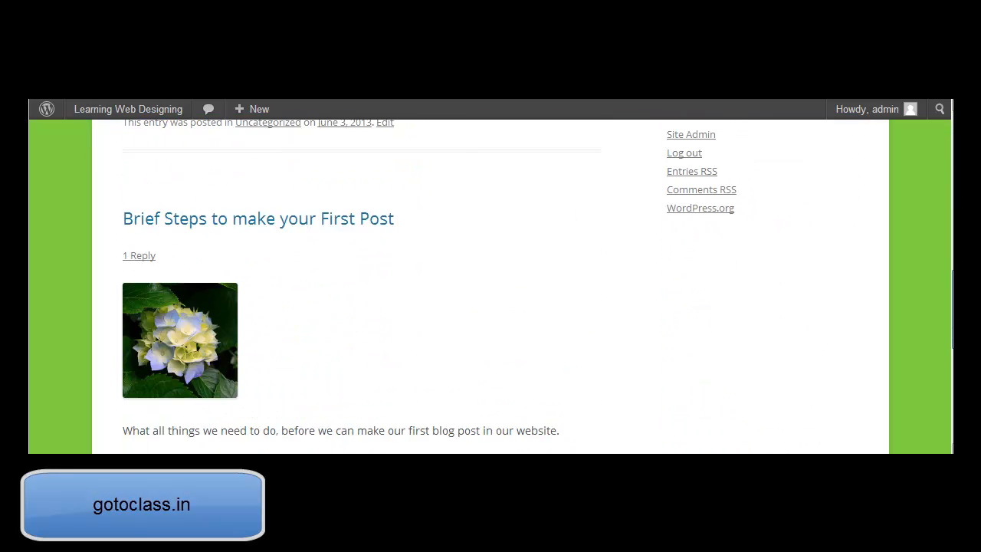
pyautogui.scroll(10, 951, 138)
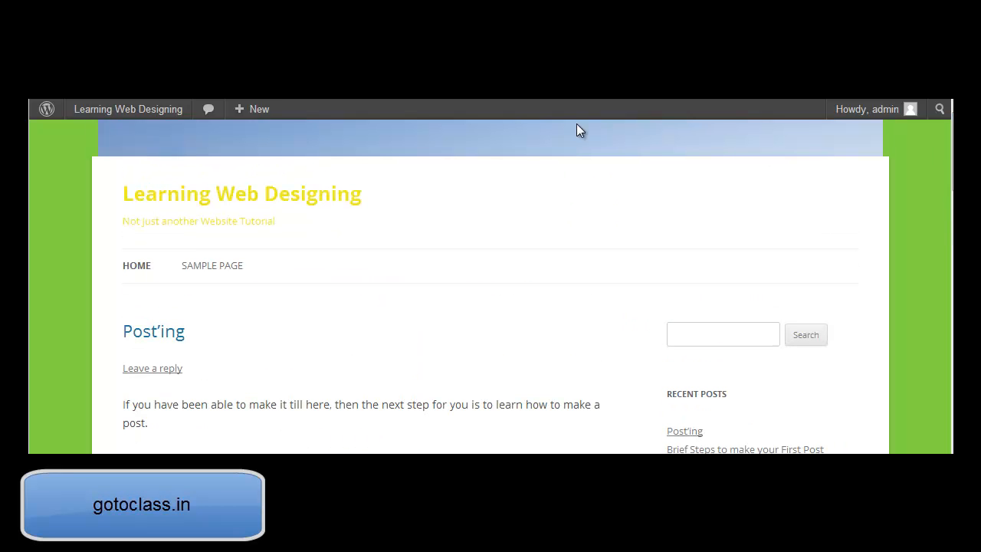
# - Leave the Twenty Twelve customization and activate the installed Esplanade theme
pyautogui.click(256, 66)
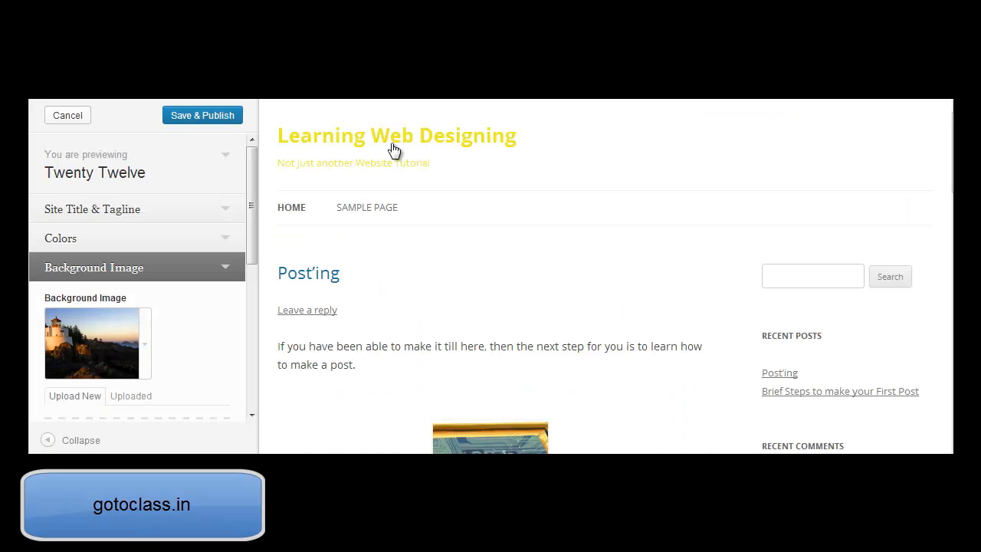
pyautogui.click(68, 117)
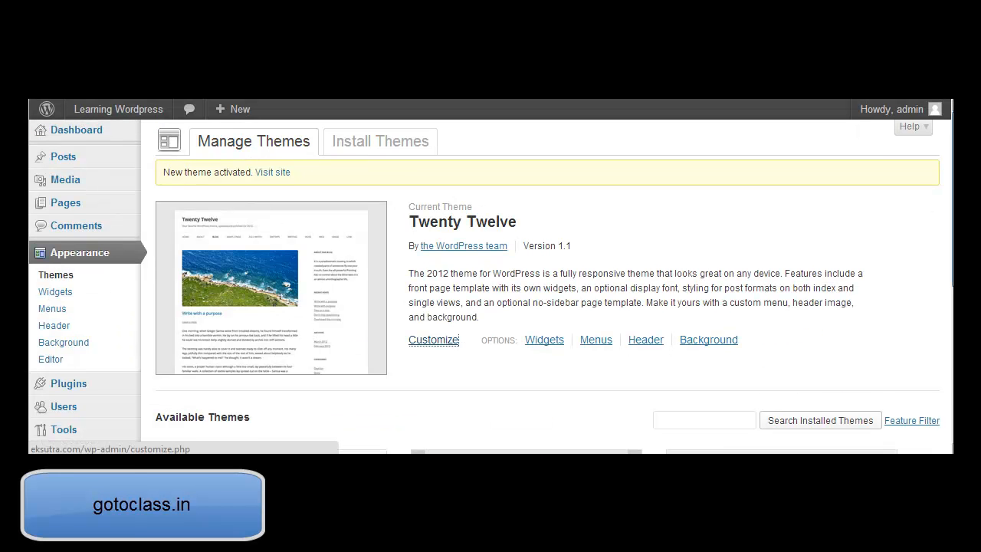
pyautogui.scroll(-3, 834, 220)
pyautogui.scroll(-1, 485, 287)
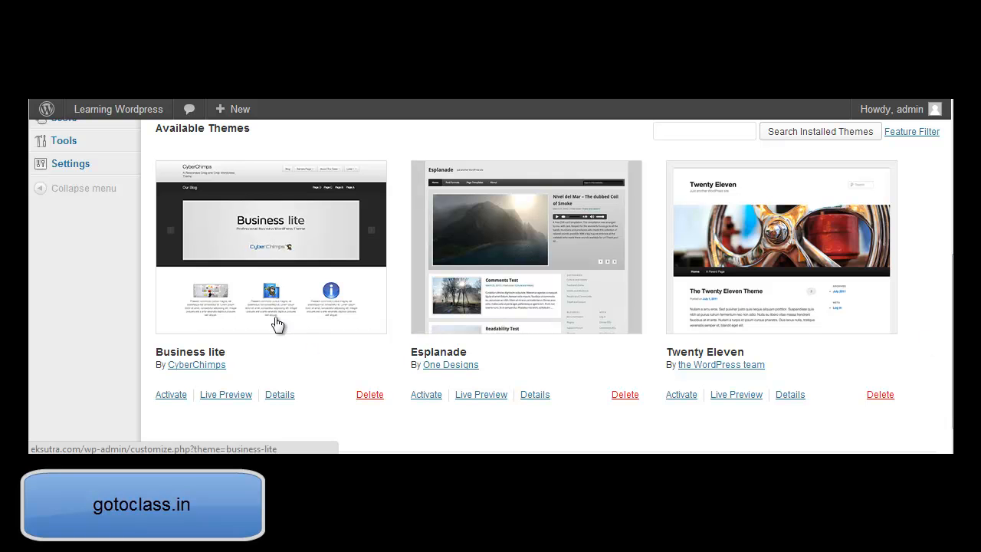
pyautogui.click(429, 396)
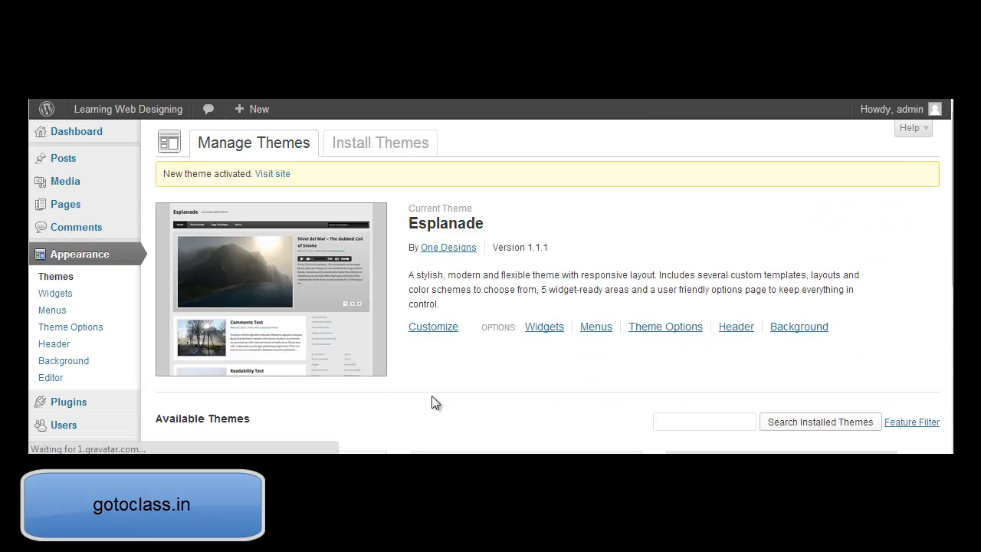
# - Review Esplanade's customization sections for site title and tagline, colors, background image and static front page
pyautogui.click(440, 330)
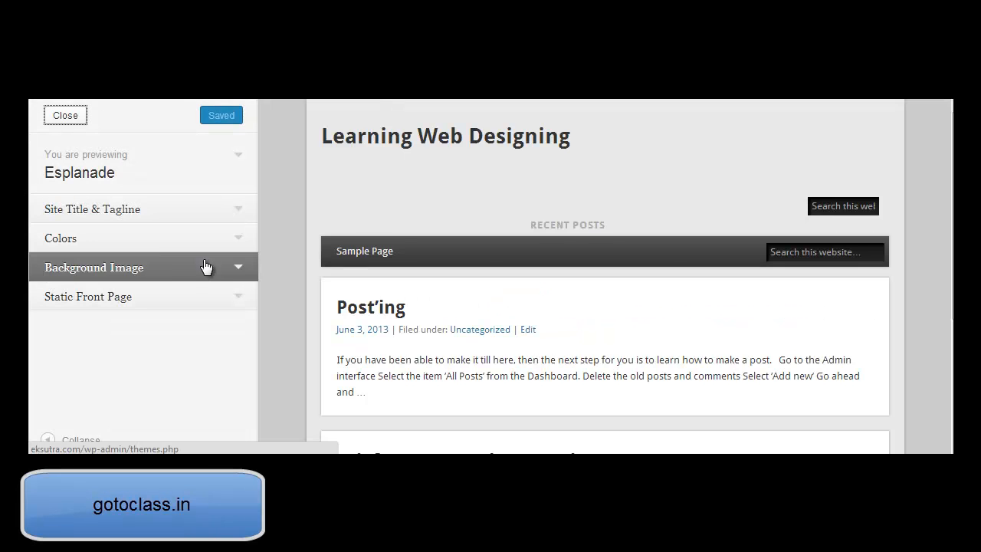
pyautogui.click(230, 210)
pyautogui.click(230, 210)
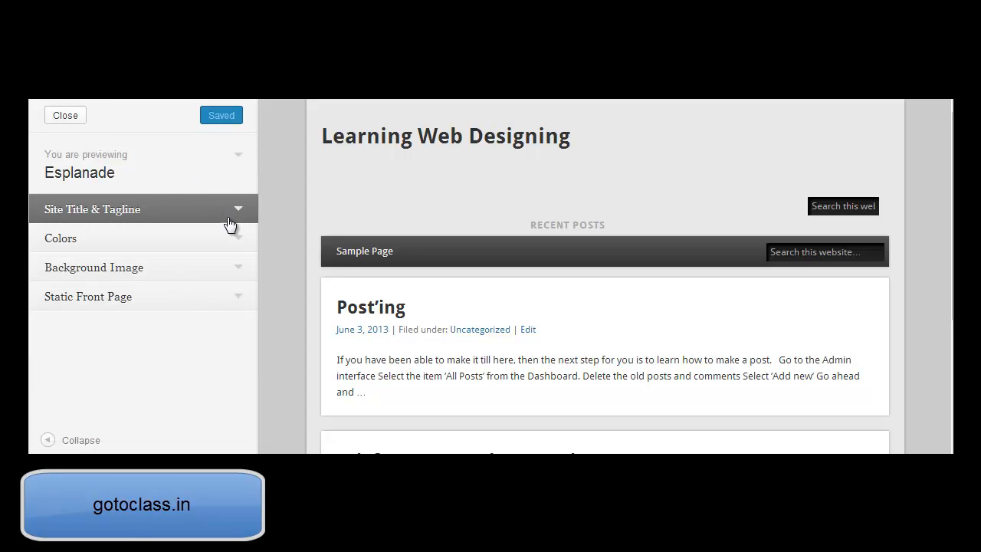
pyautogui.click(230, 236)
pyautogui.click(230, 234)
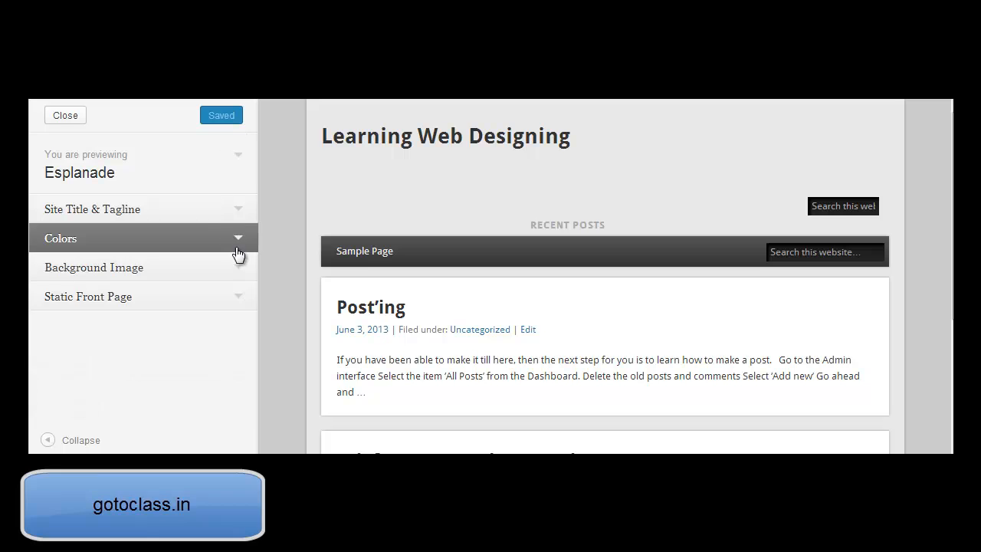
pyautogui.click(238, 265)
pyautogui.click(239, 266)
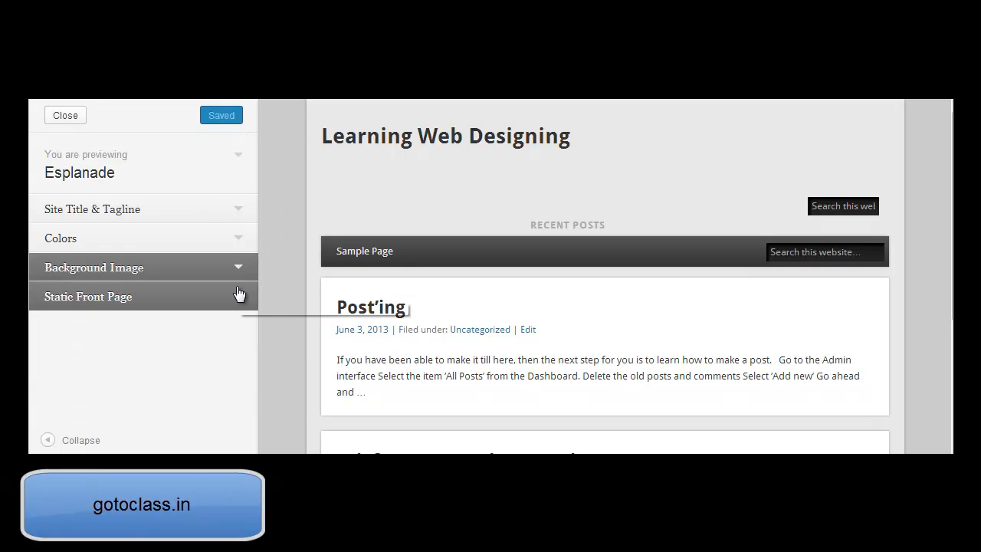
pyautogui.click(237, 298)
pyautogui.click(238, 299)
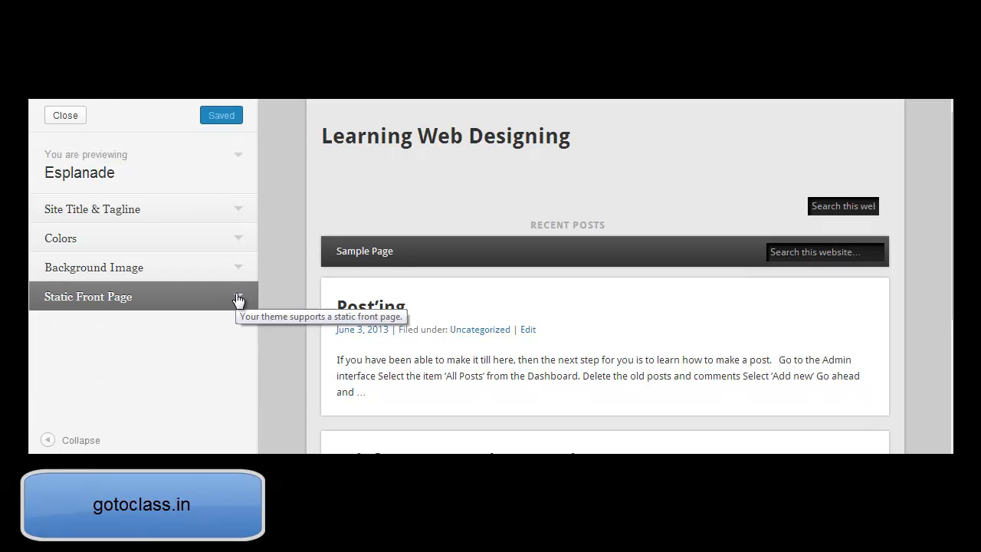
# - Close the Esplanade customization and activate the installed Business lite theme
pyautogui.click(55, 115)
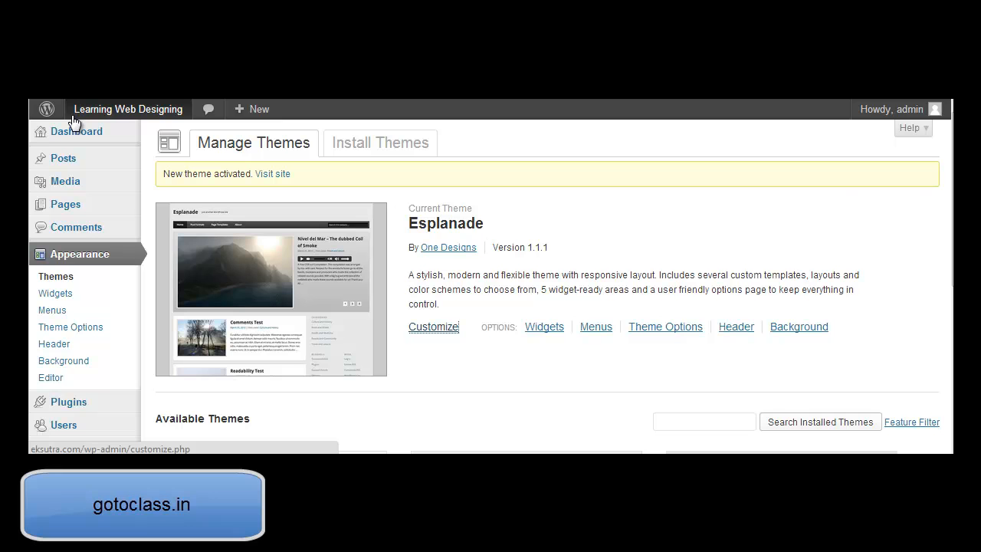
pyautogui.scroll(-5, 574, 361)
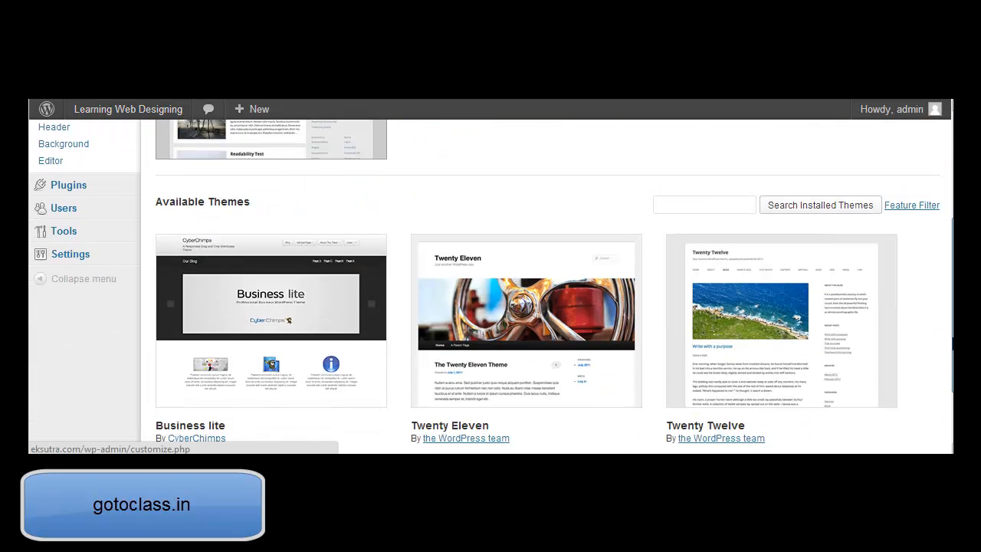
pyautogui.click(170, 420)
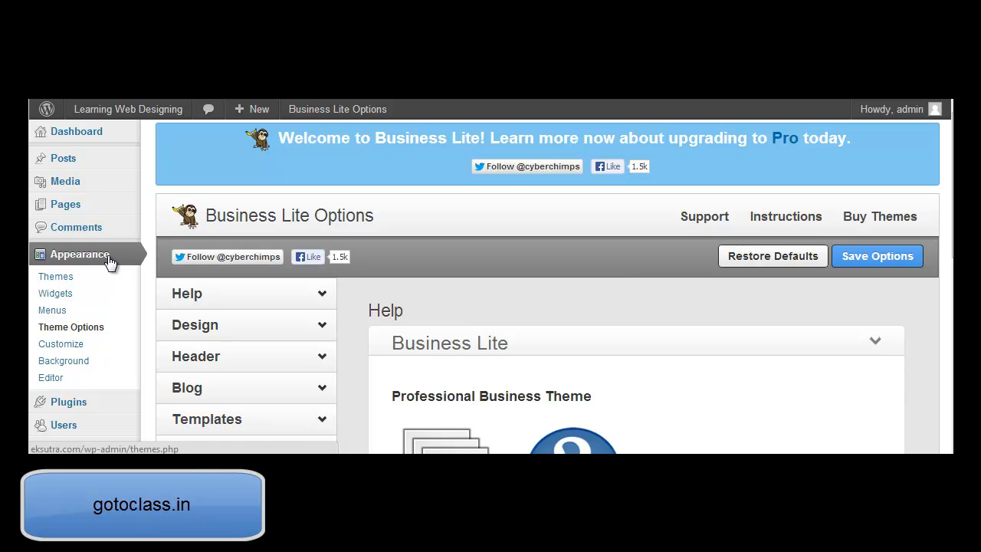
# - Return to the theme management page, open the Business lite customization and look through its page preview
pyautogui.click(68, 280)
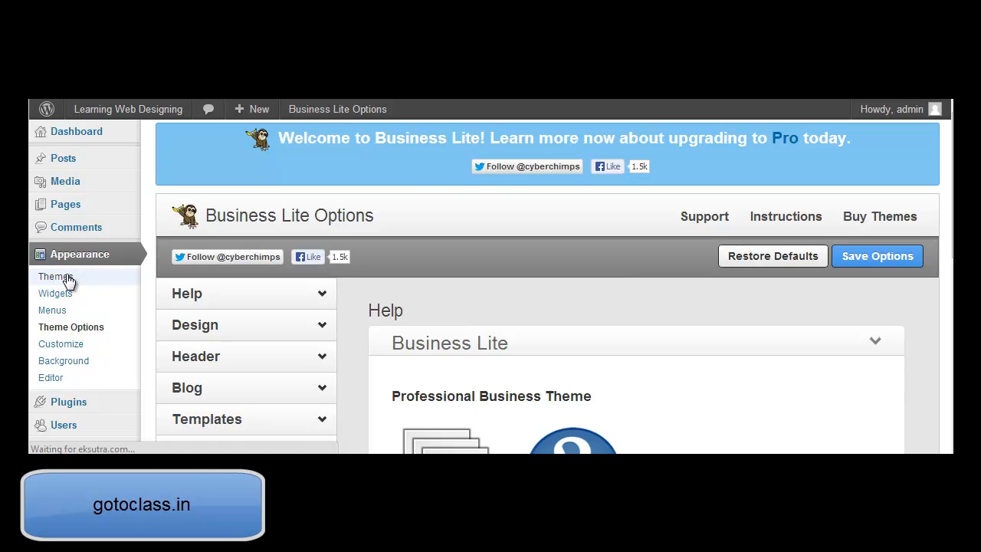
pyautogui.click(429, 297)
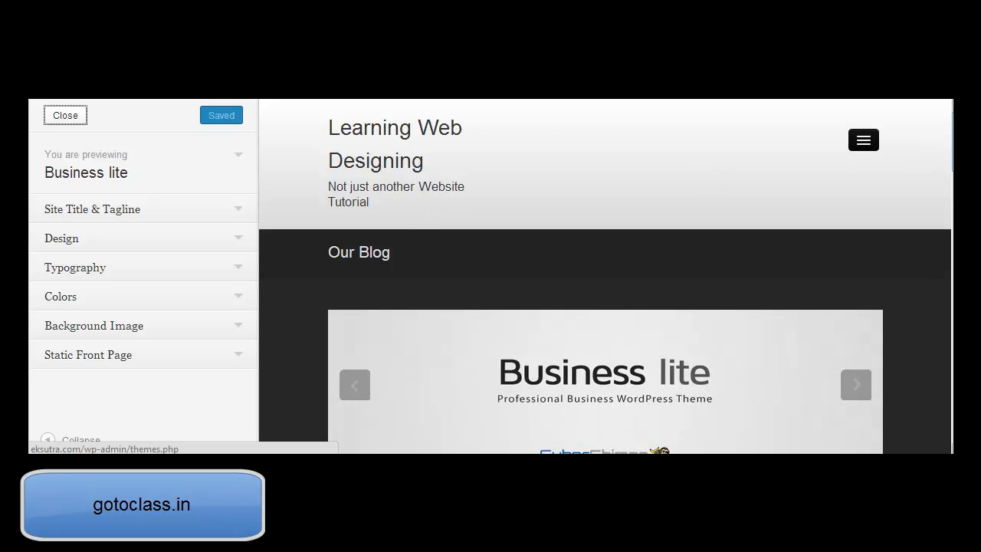
pyautogui.scroll(-10, 605, 276)
pyautogui.scroll(10, 606, 276)
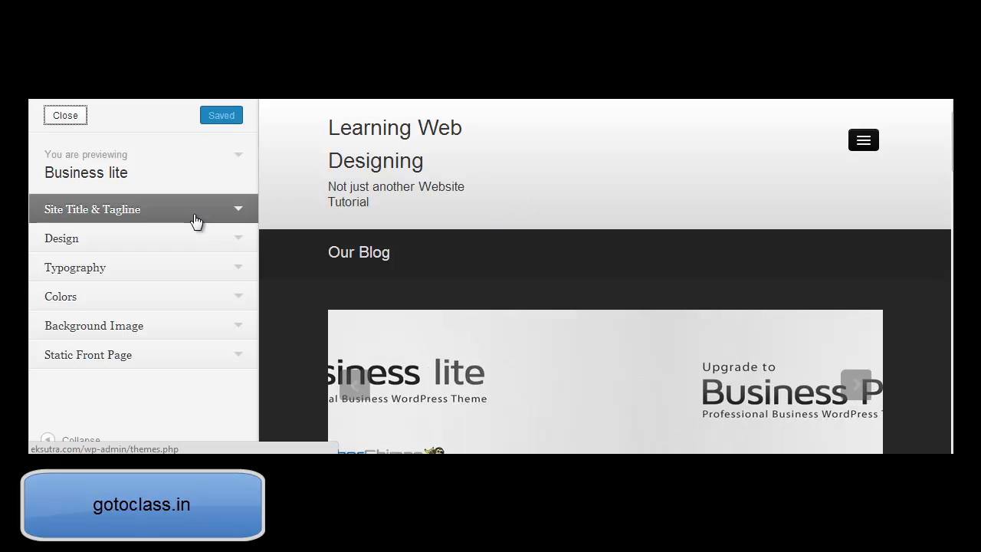
# - Review Business lite's customization sections for site title and tagline, design, typography, colors, background image and static front page
pyautogui.click(226, 212)
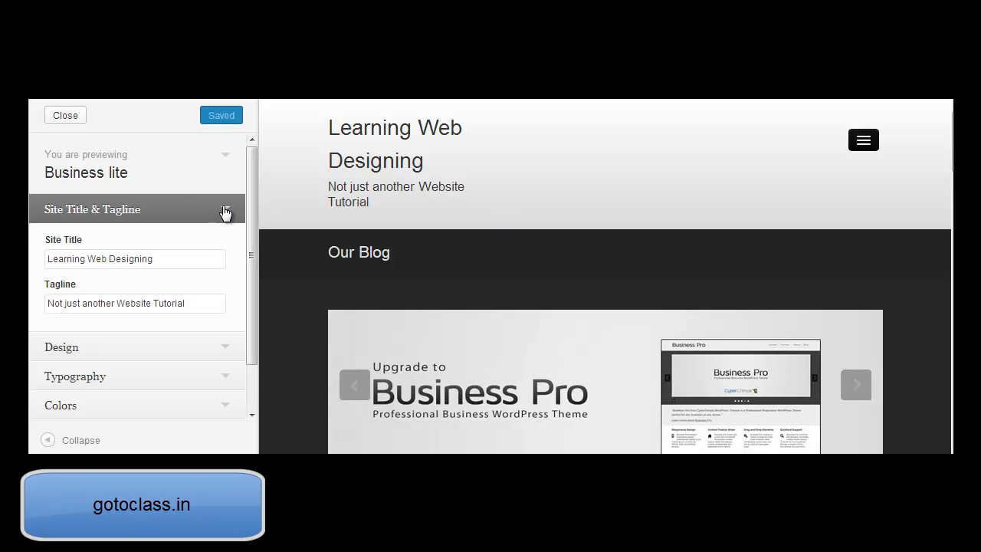
pyautogui.click(225, 212)
pyautogui.click(246, 244)
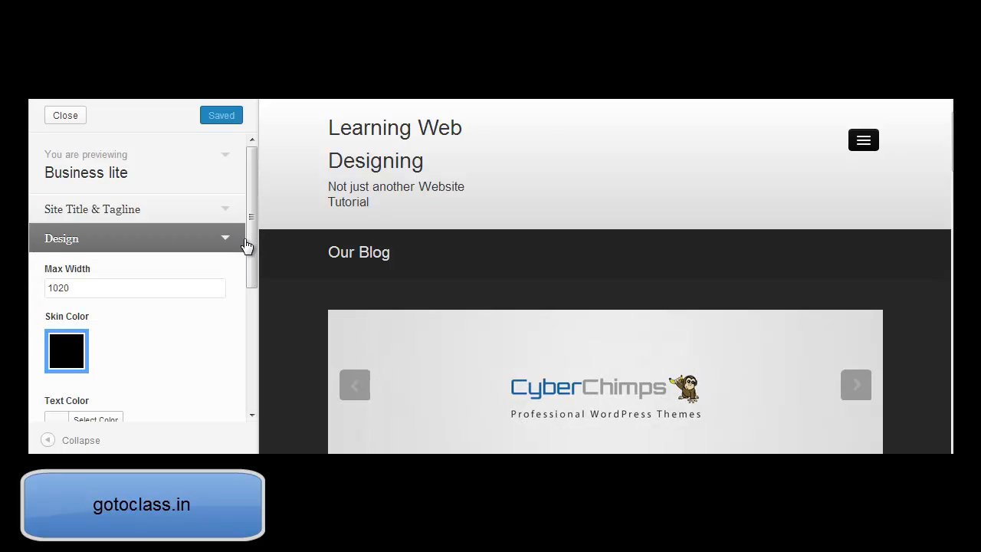
pyautogui.moveTo(249, 261); pyautogui.dragTo(248, 388)
pyautogui.click(224, 324)
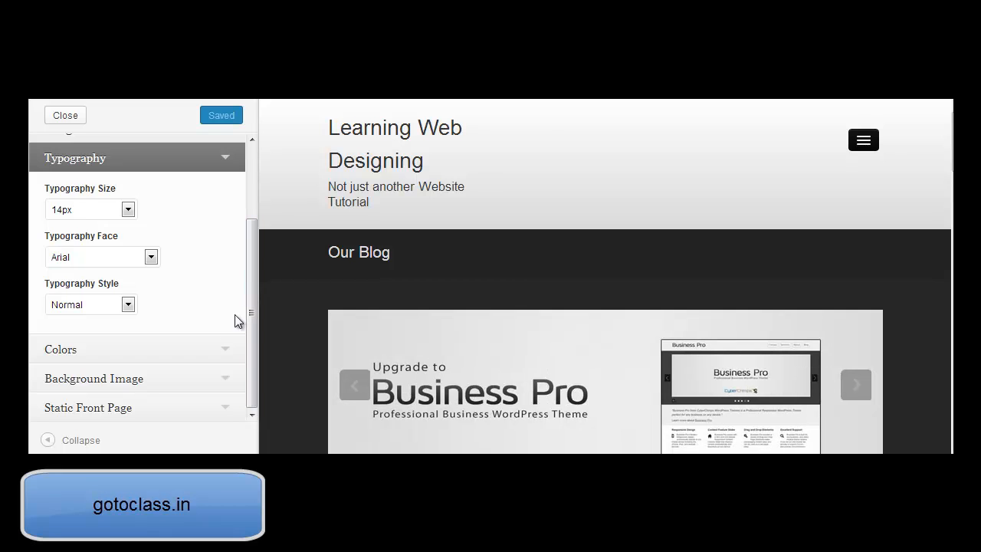
pyautogui.click(222, 352)
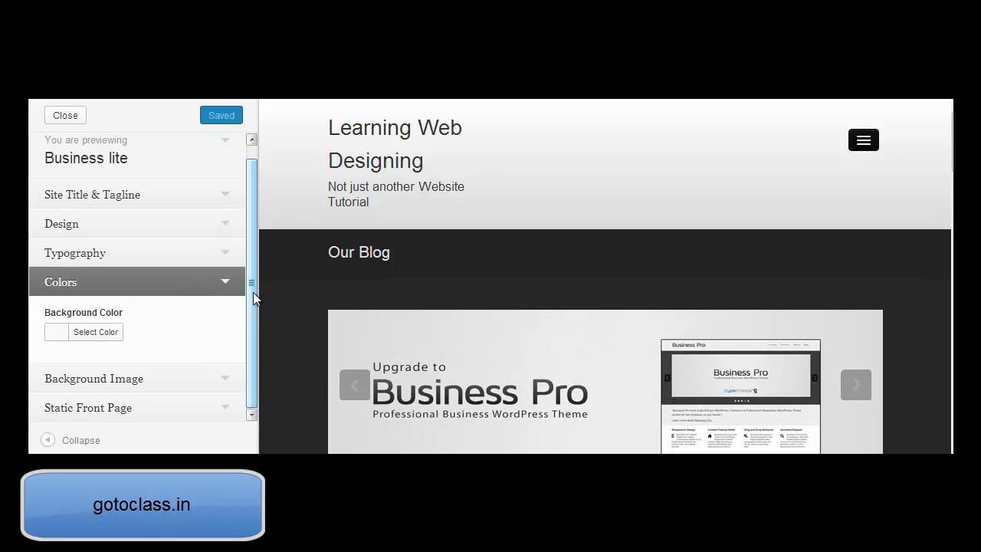
pyautogui.click(217, 380)
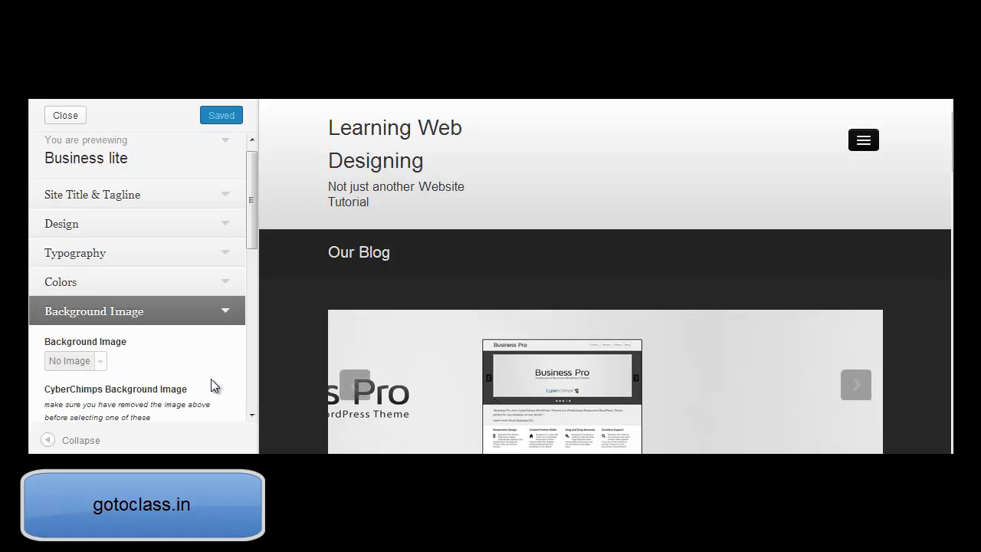
pyautogui.moveTo(252, 242); pyautogui.dragTo(253, 412)
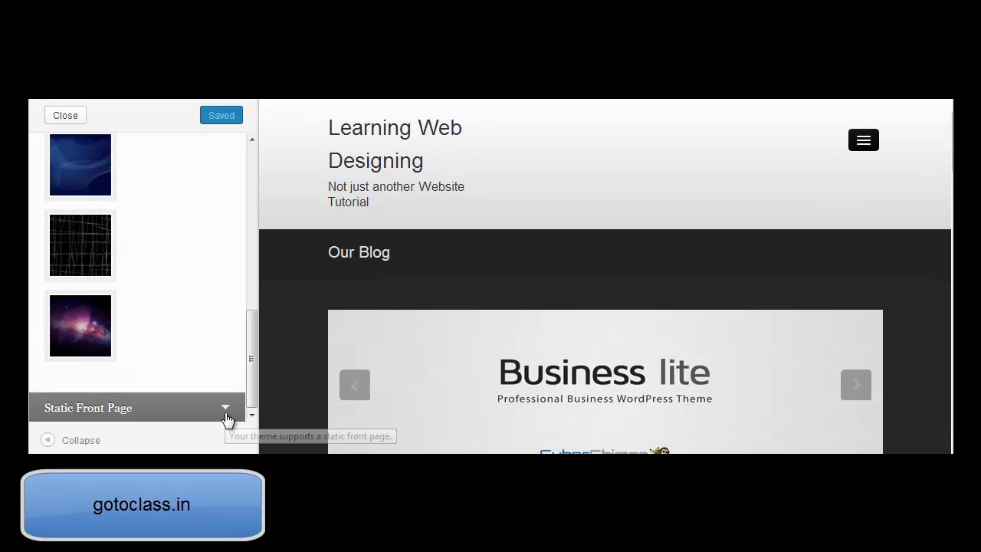
pyautogui.click(225, 414)
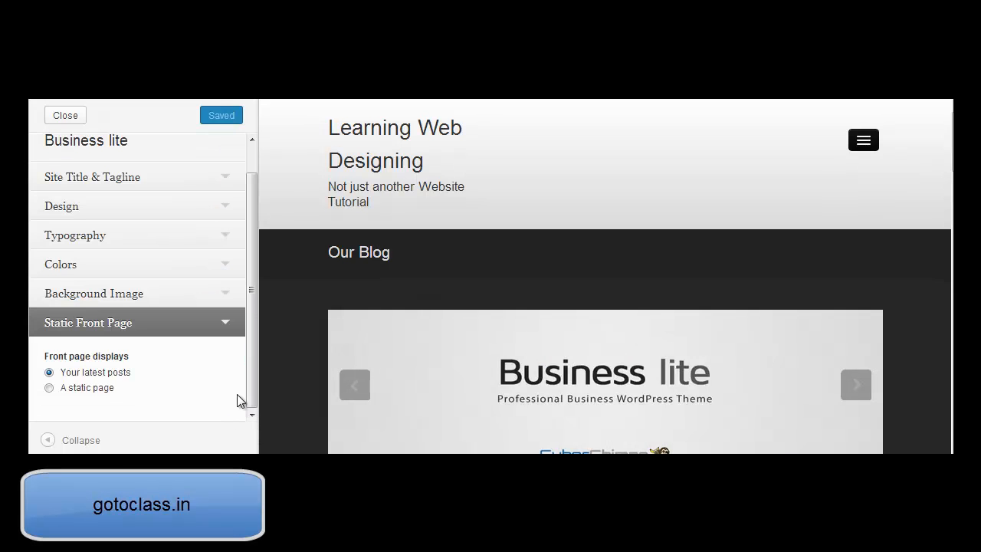
pyautogui.moveTo(247, 371); pyautogui.dragTo(262, 166)
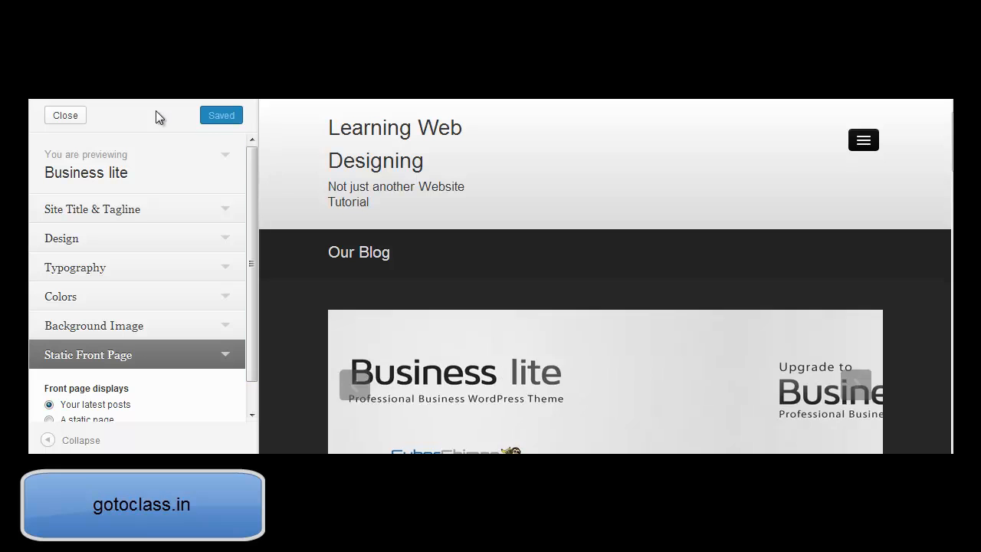
# - Close the Business lite customization and open the theme's own options page
pyautogui.click(66, 116)
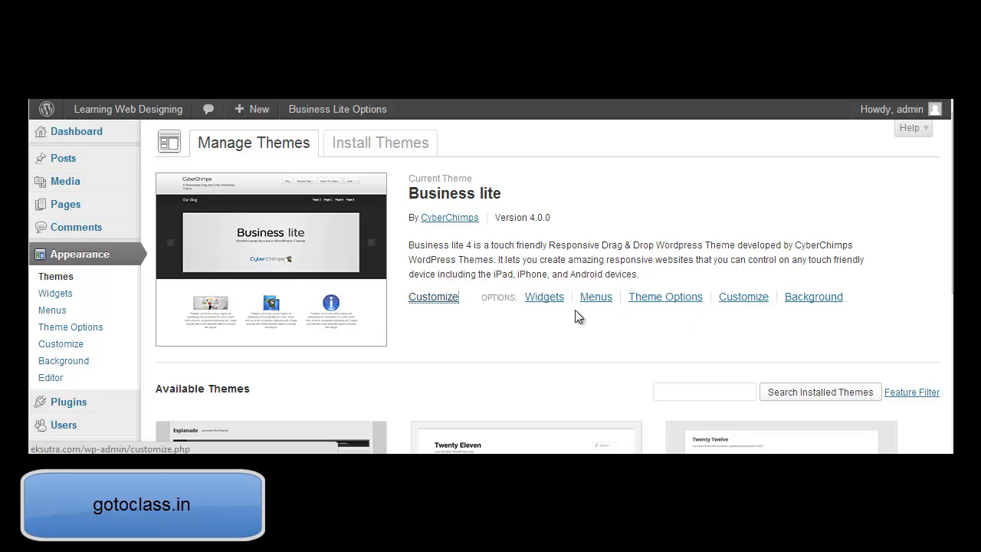
pyautogui.click(671, 304)
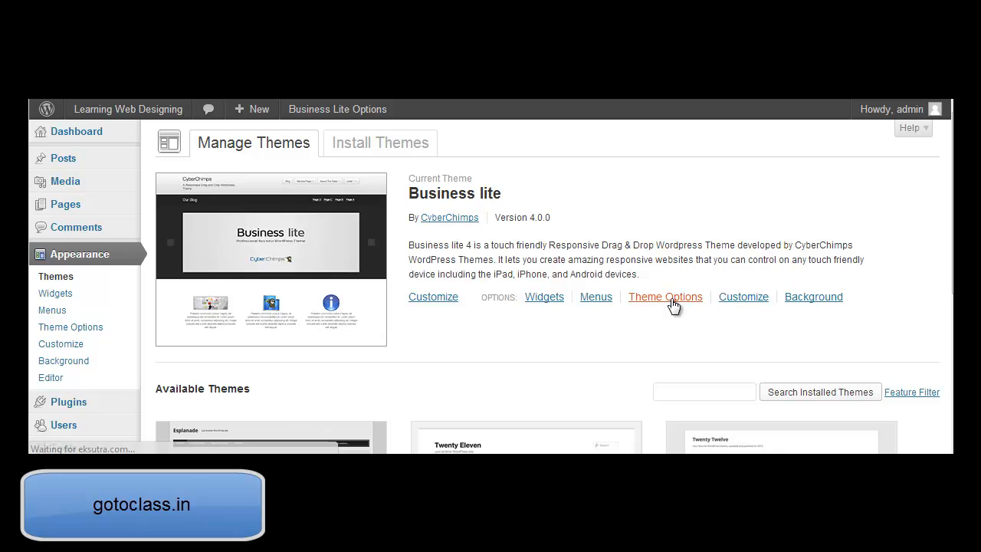
pyautogui.click(672, 304)
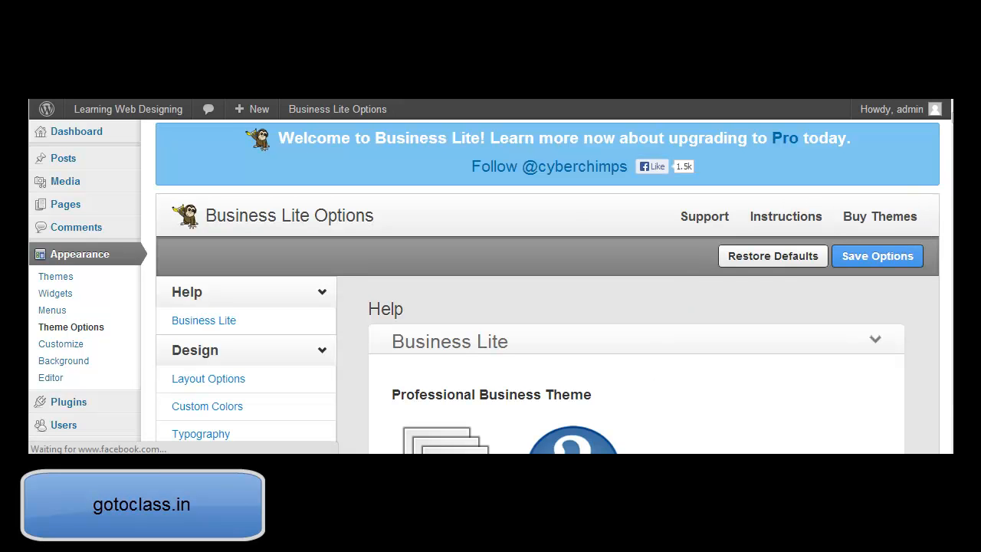
# - Examine the Templates, Blog, Header, Design and Footer settings in the Business Lite options
pyautogui.moveTo(953, 184); pyautogui.dragTo(953, 253)
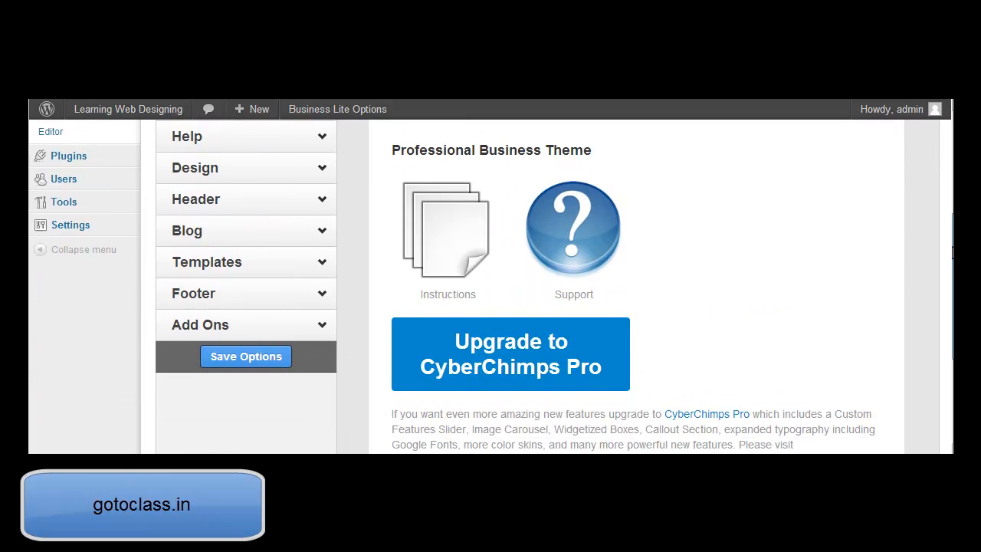
pyautogui.click(327, 263)
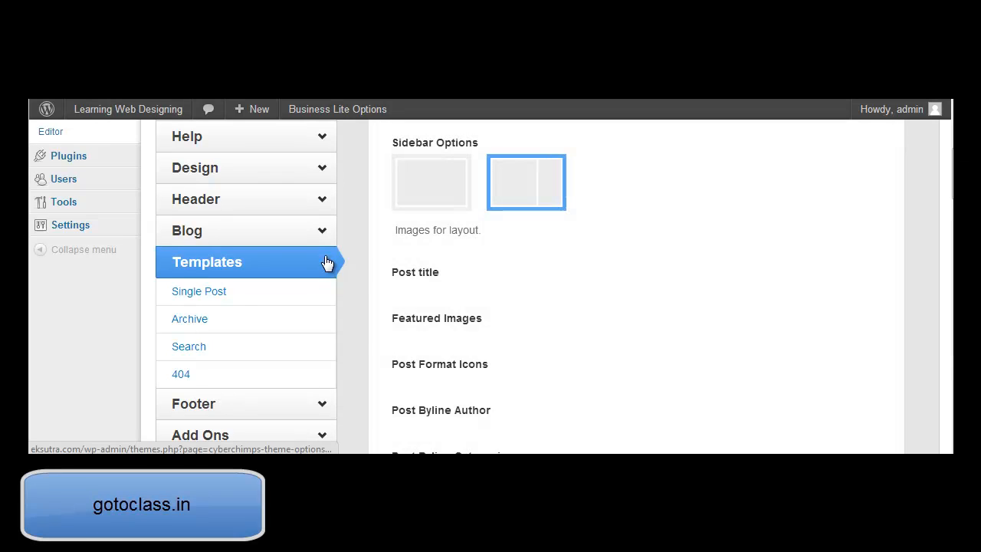
pyautogui.click(317, 230)
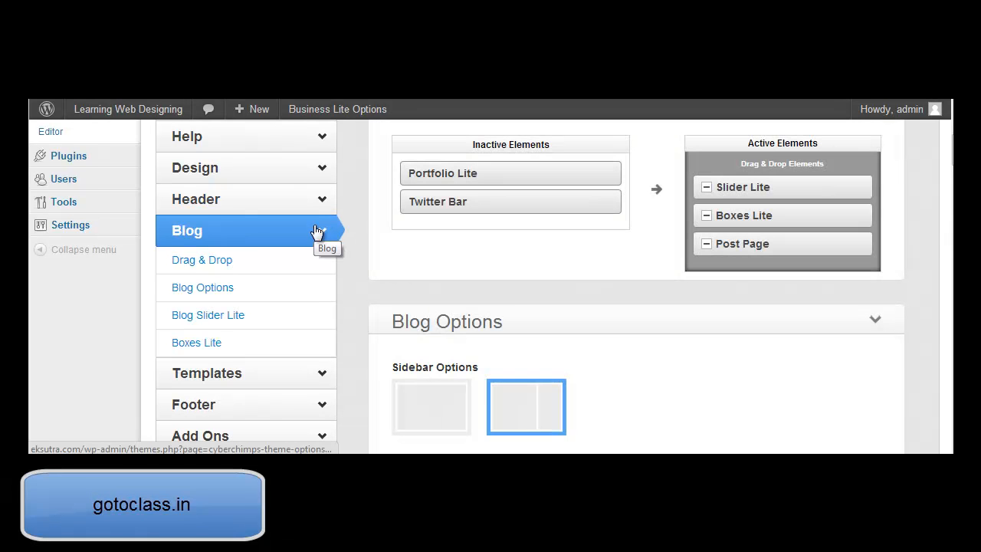
pyautogui.click(315, 201)
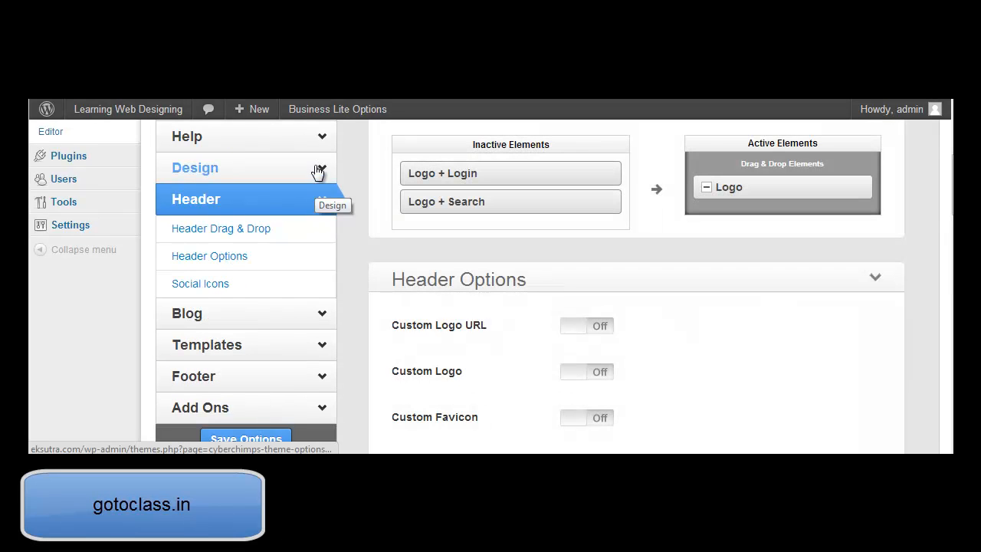
pyautogui.click(319, 167)
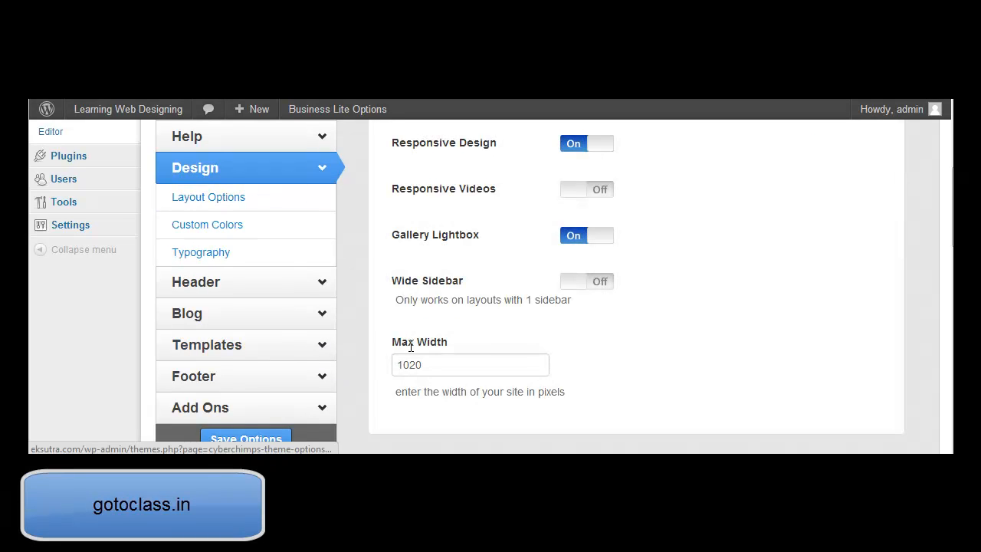
pyautogui.click(325, 372)
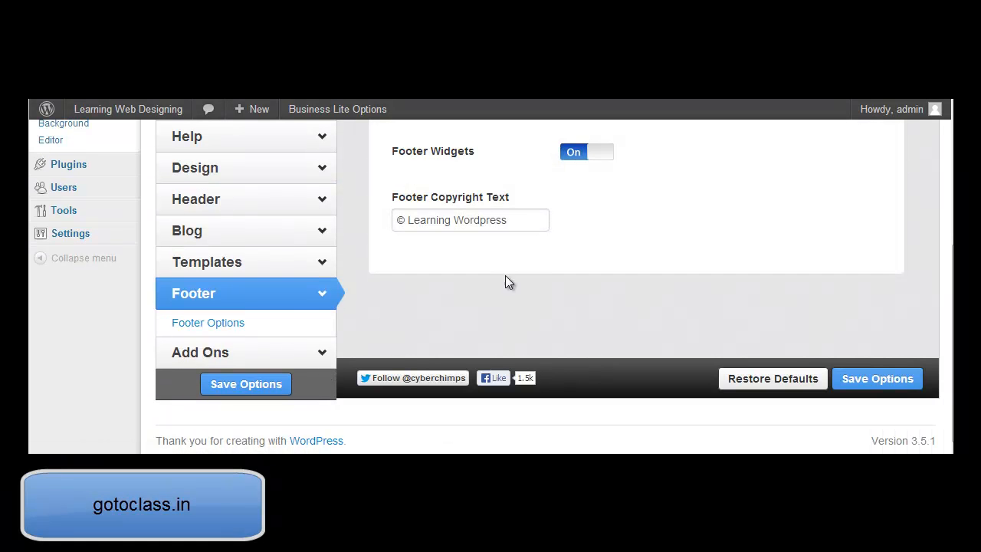
pyautogui.scroll(5, 739, 219)
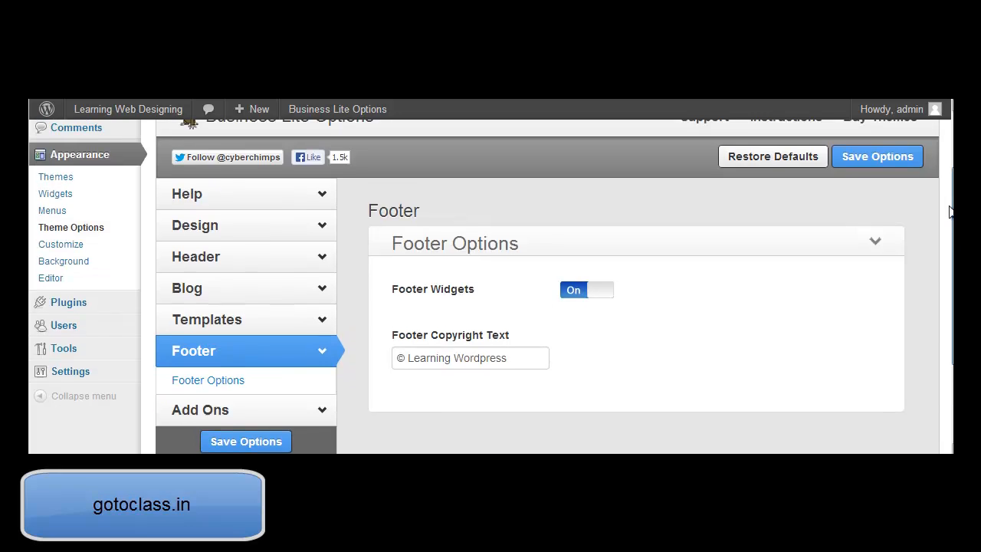